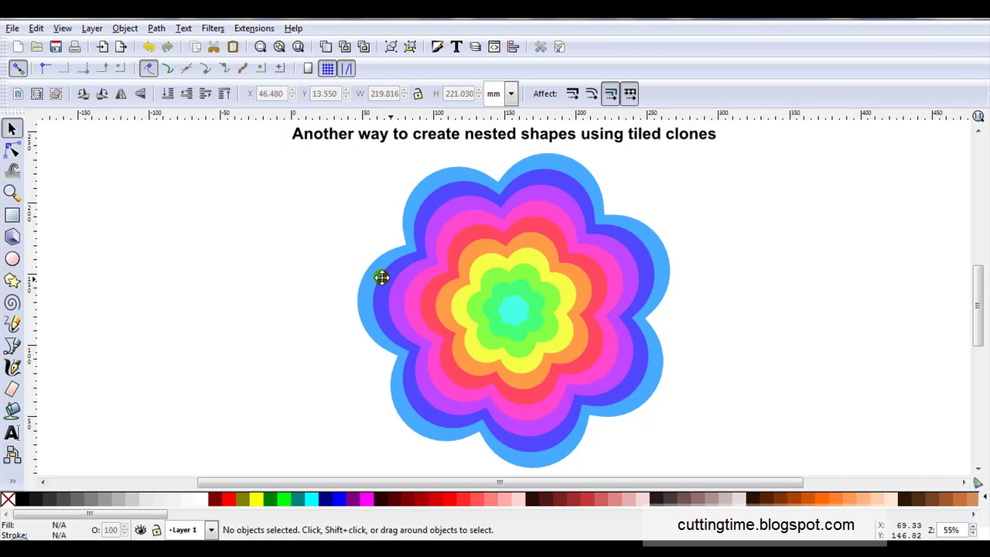
Pull the outer blue flower out of the stack and delete the title text.
left_click_drag(369, 276, 85, 268)
left_click(349, 132)
key("Delete")
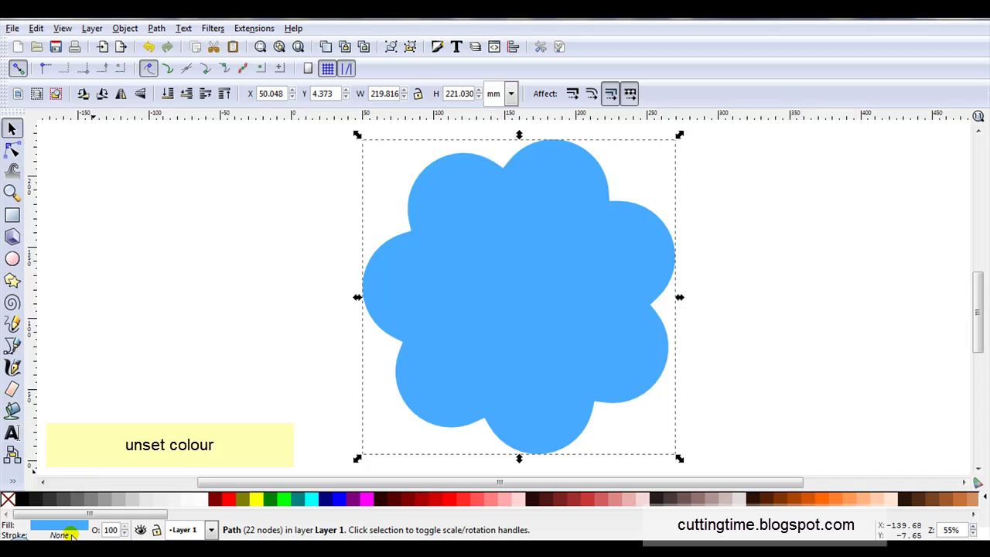
Unset the flower's fill so it renders black, and move it right to X 106.125.
right_click(77, 528)
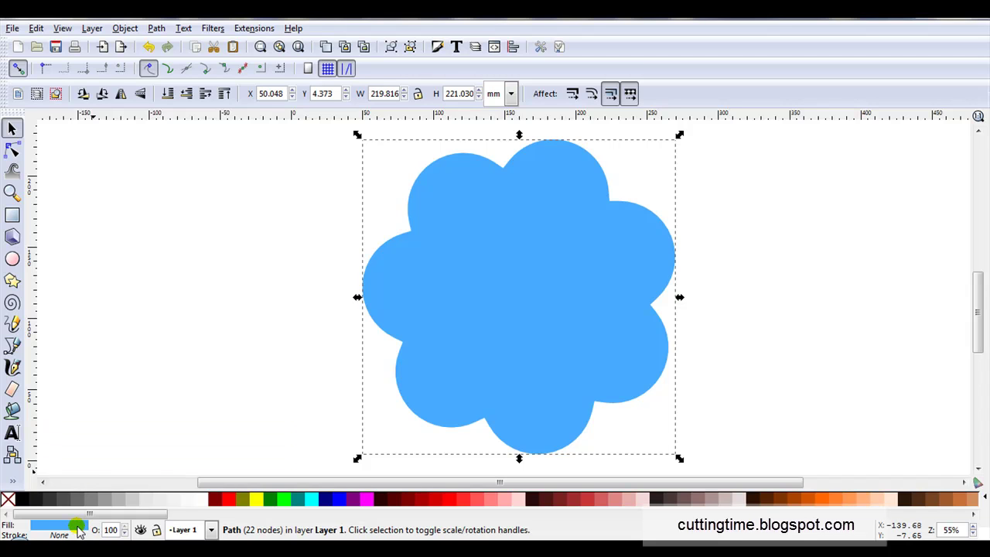
right_click(78, 528)
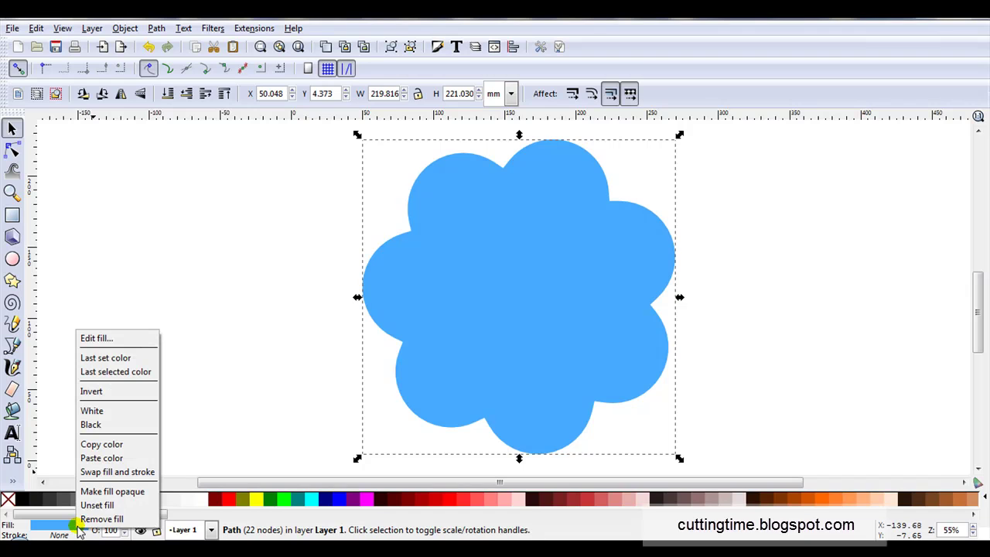
left_click(132, 510)
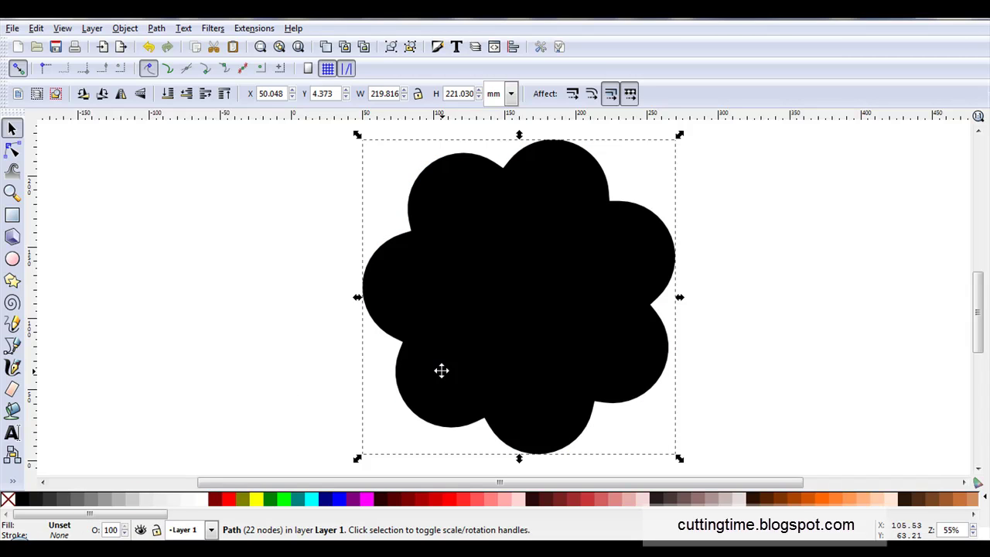
left_click_drag(441, 371, 526, 355)
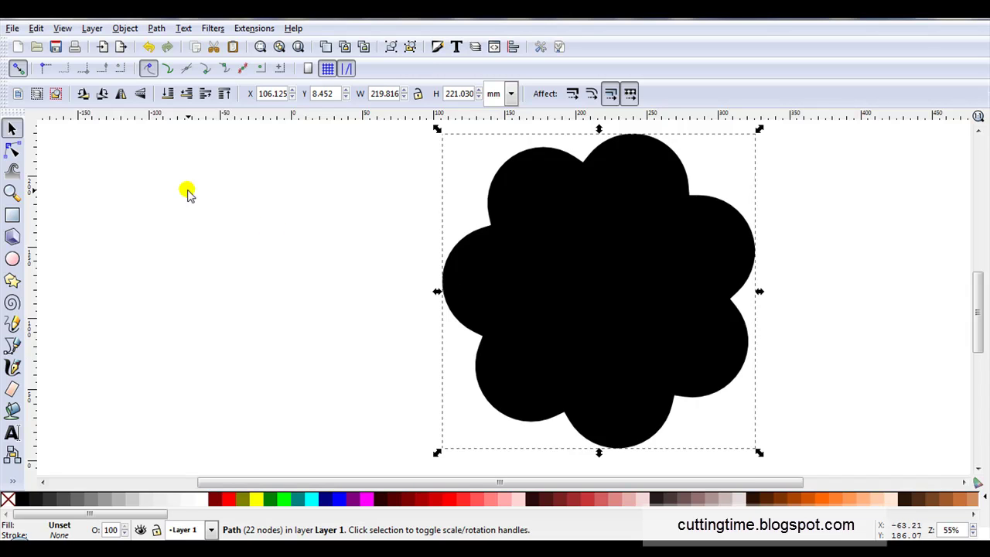
Open Edit > Clone > Create Tiled Clones, reset to defaults, and confirm 1 row × 10 columns.
left_click(33, 28)
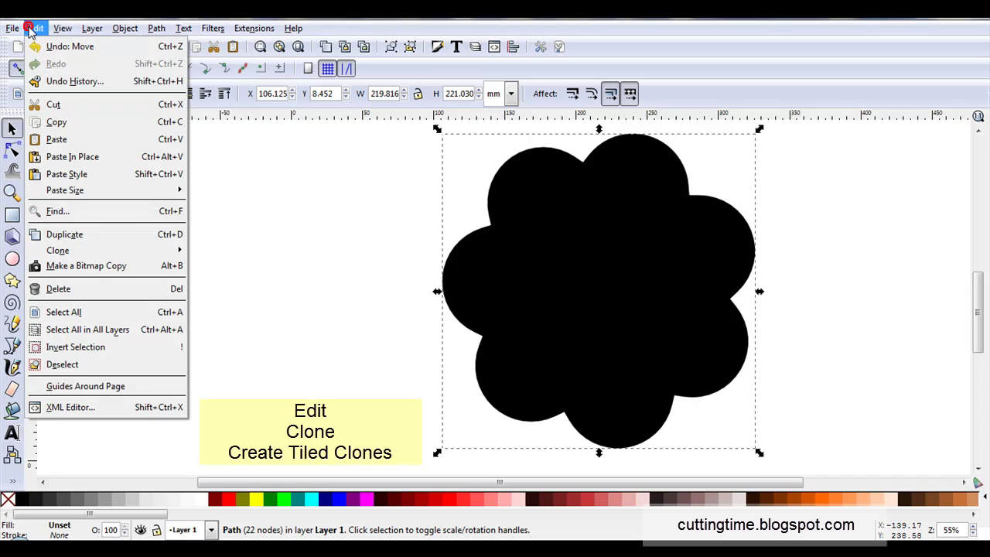
mouse_move(121, 253)
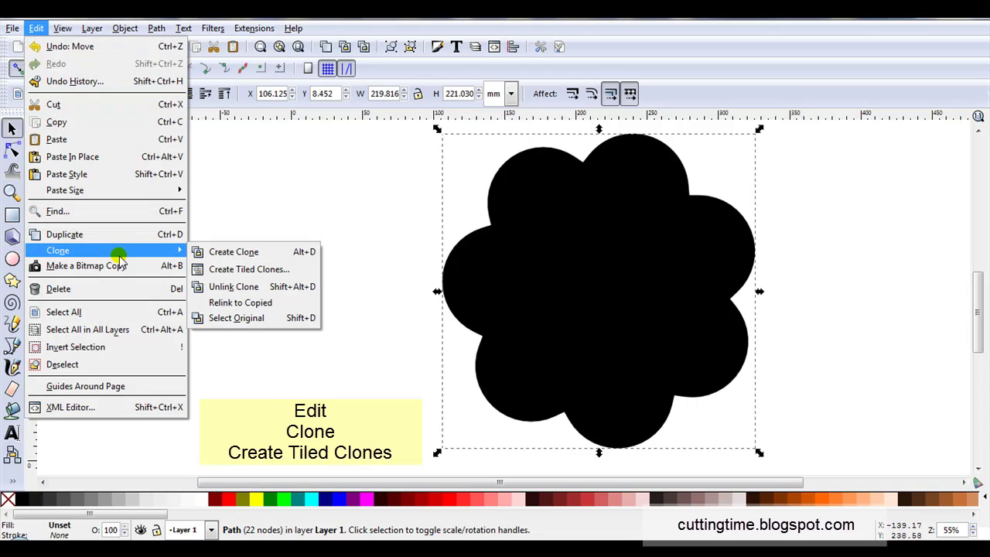
left_click(301, 272)
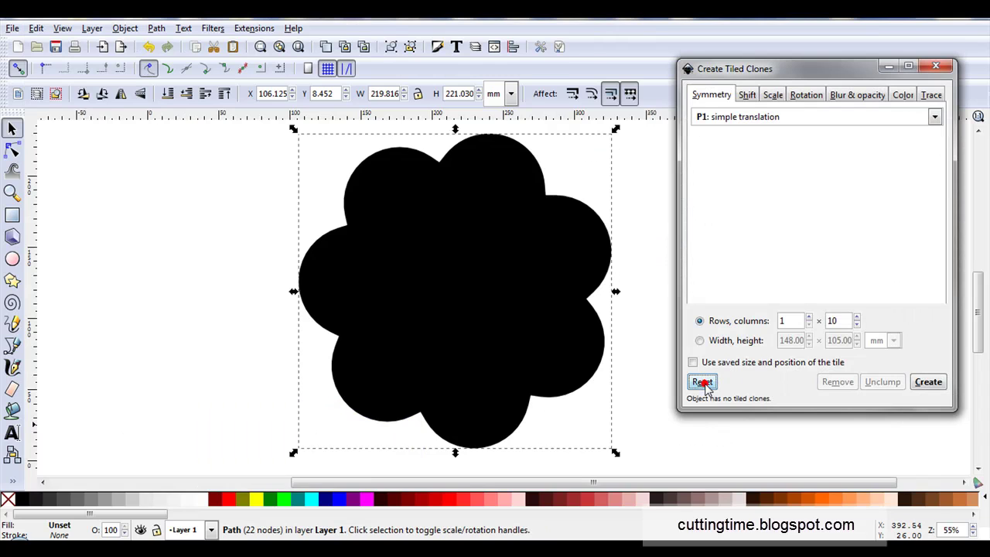
left_click(704, 384)
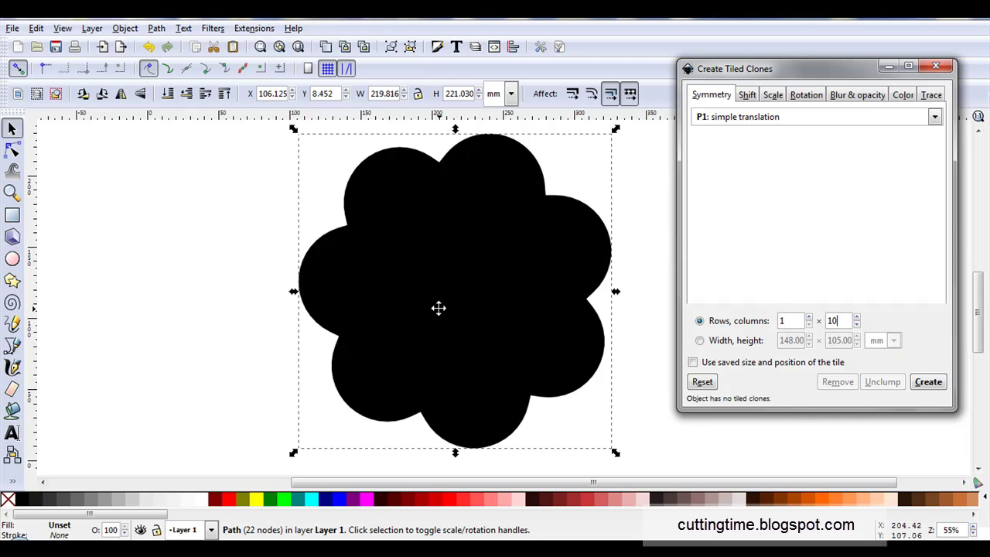
left_click(842, 320)
Set the per-column Shift X to -100% so the clones stack on the original.
left_click(747, 96)
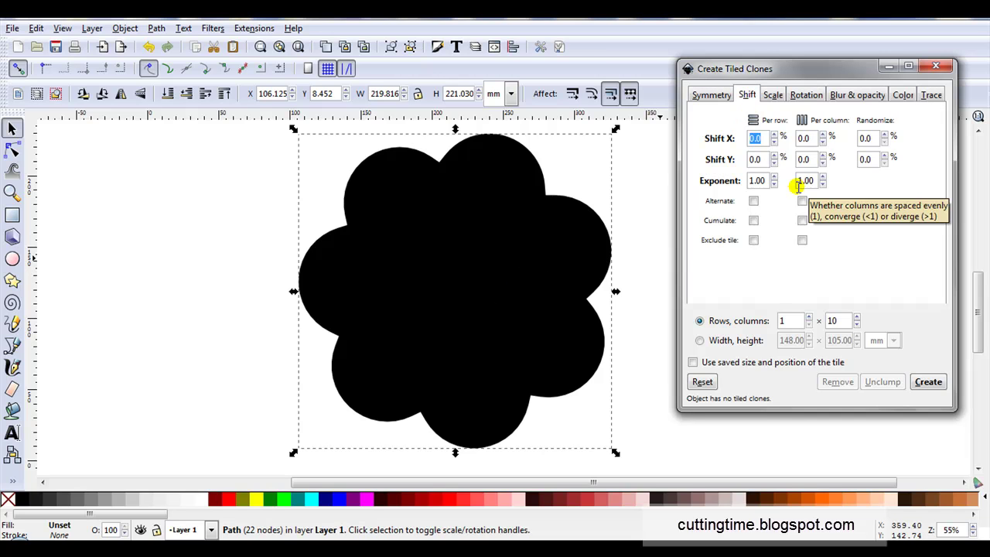
left_click(798, 137)
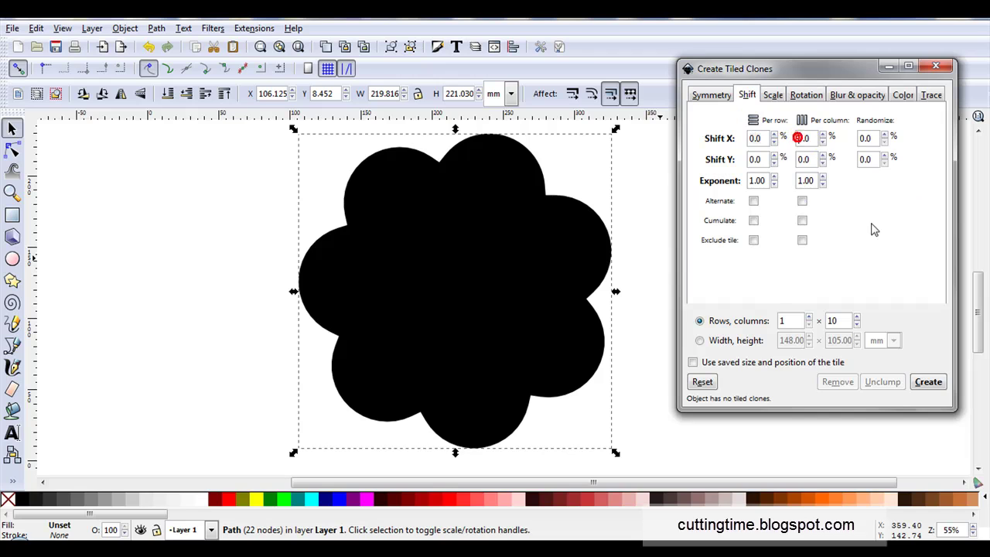
type("-100")
Set per-column Scale X and Scale Y both to -10%.
left_click(776, 96)
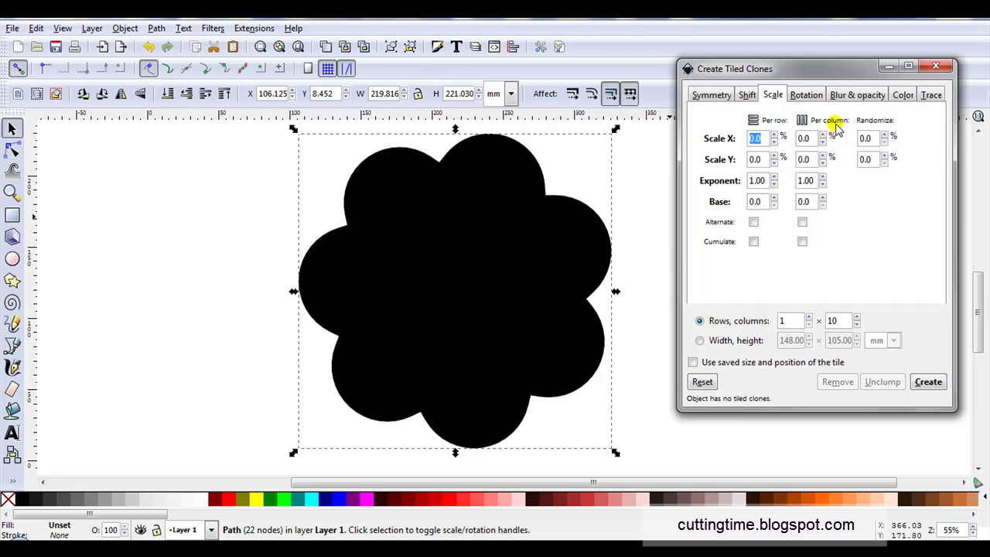
left_click(802, 140)
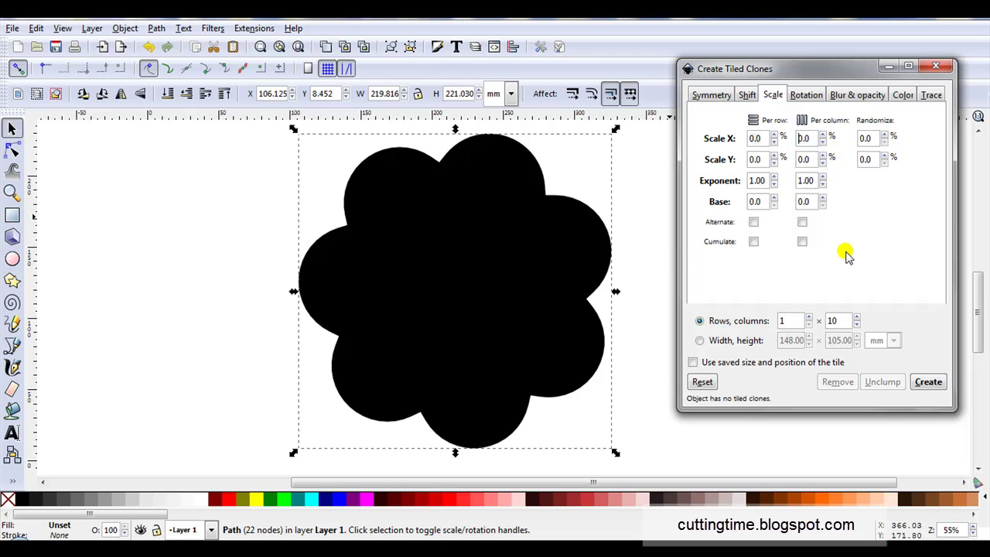
type("-1")
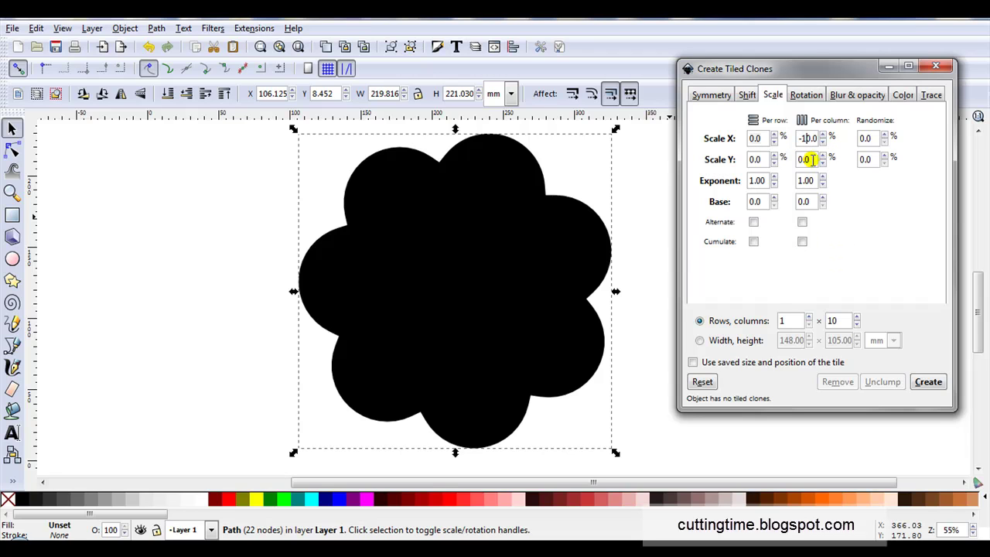
left_click(802, 160)
type("-1")
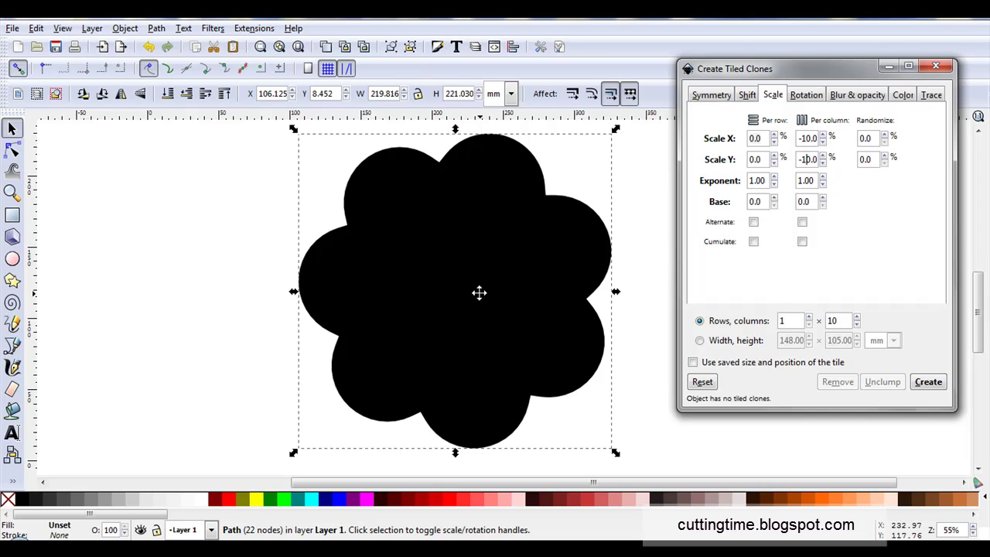
Set the clones' initial colour to blue 0914ffff, with G 20 and R 9.
left_click(904, 99)
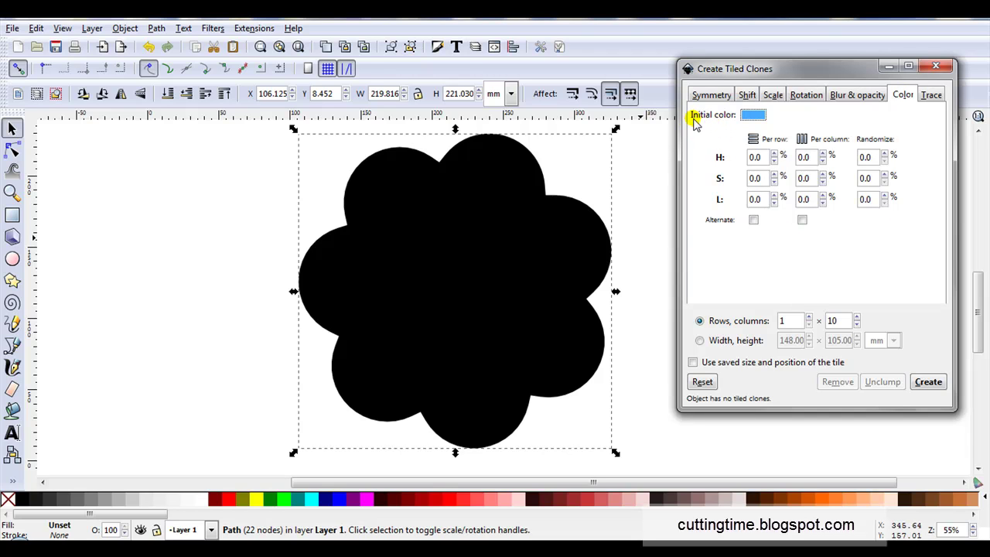
left_click(757, 115)
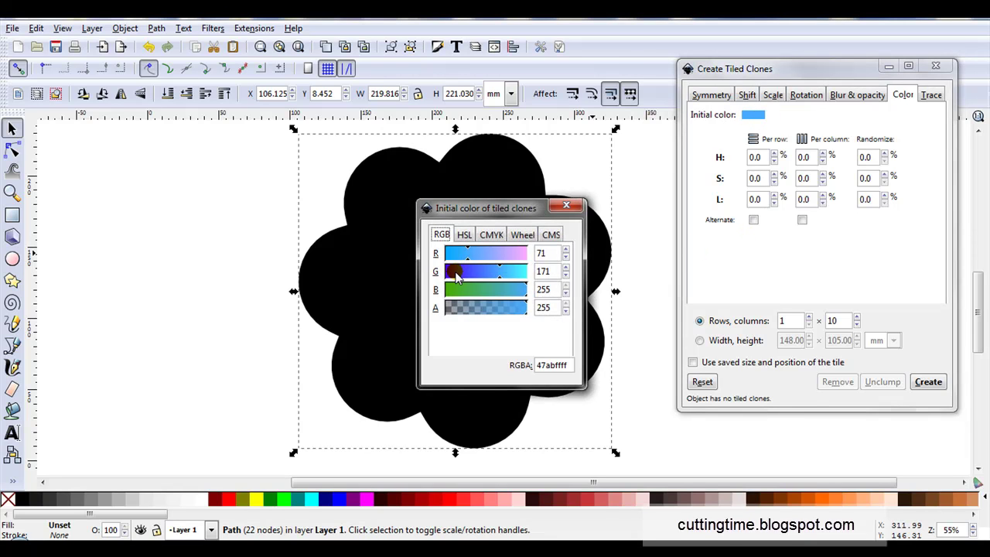
left_click(452, 270)
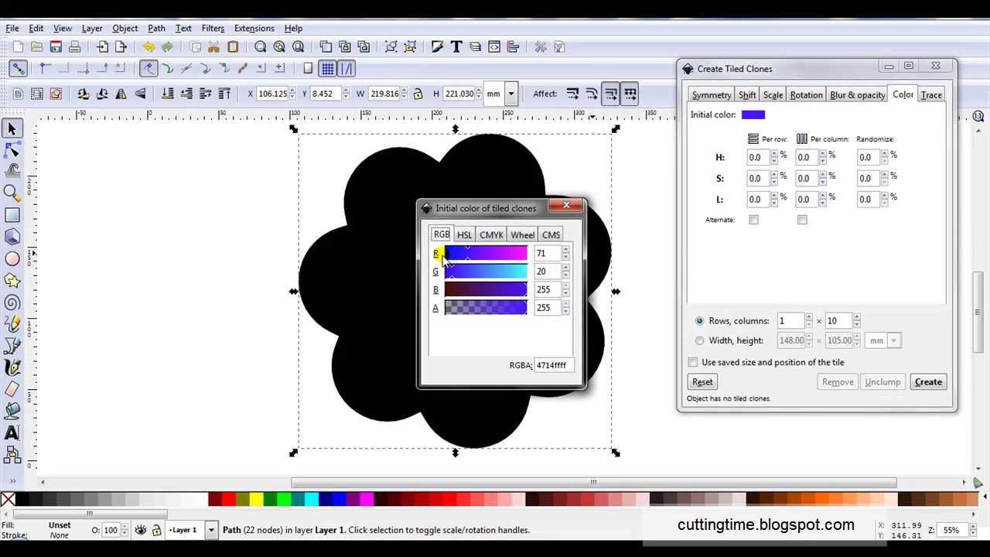
left_click(448, 254)
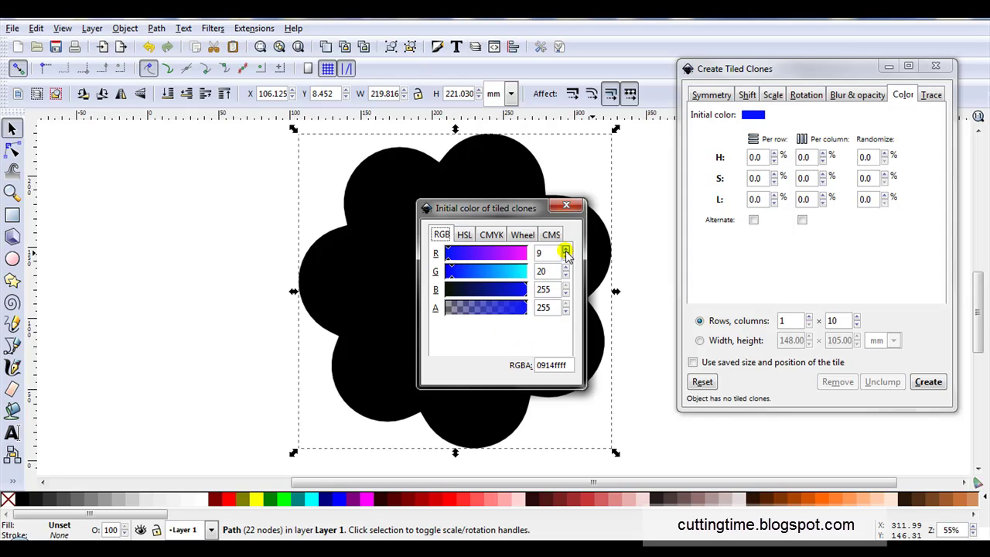
left_click(567, 205)
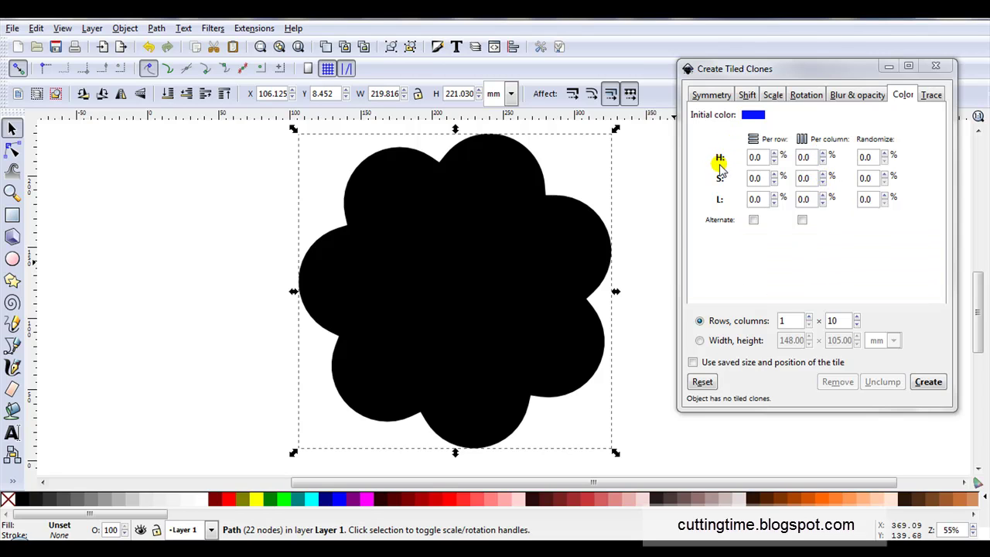
Use a 2% per-column hue step and red initial colour cb1407ff (R 203, B 7), then create the clones.
double_click(802, 158)
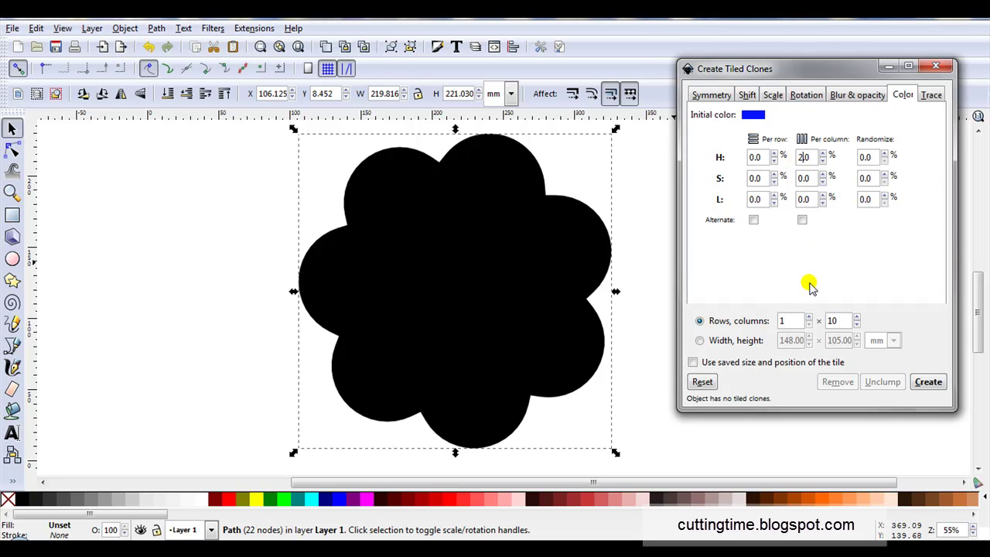
left_click(933, 385)
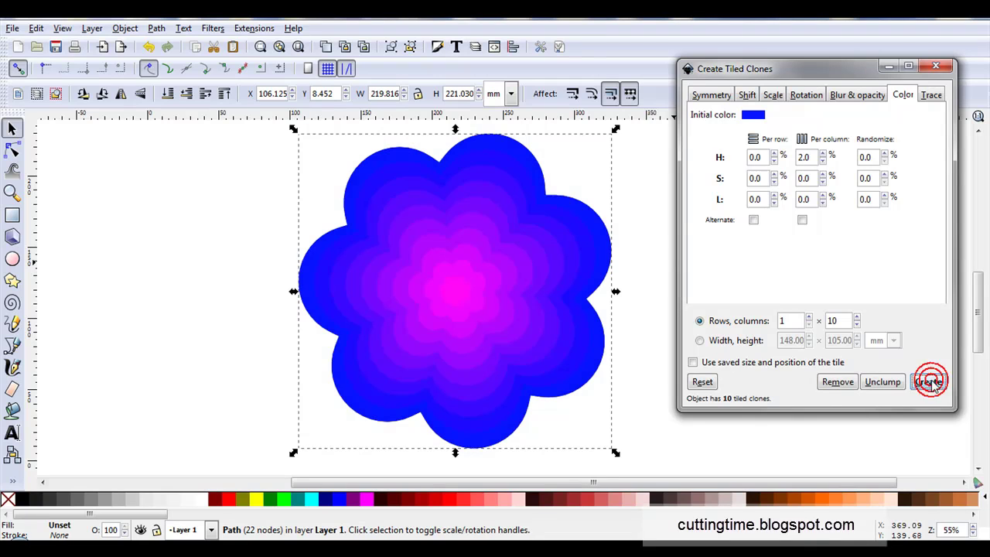
left_click(753, 114)
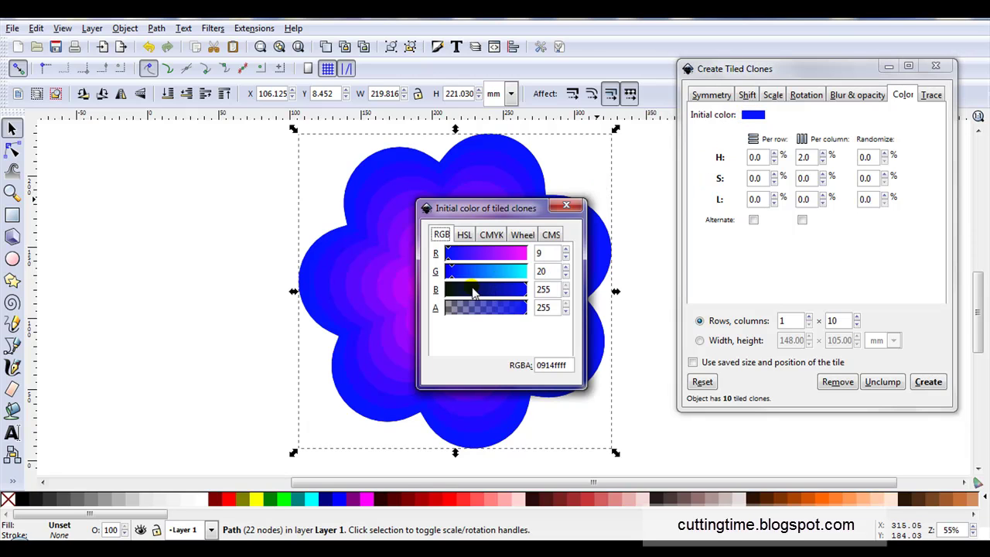
left_click(511, 253)
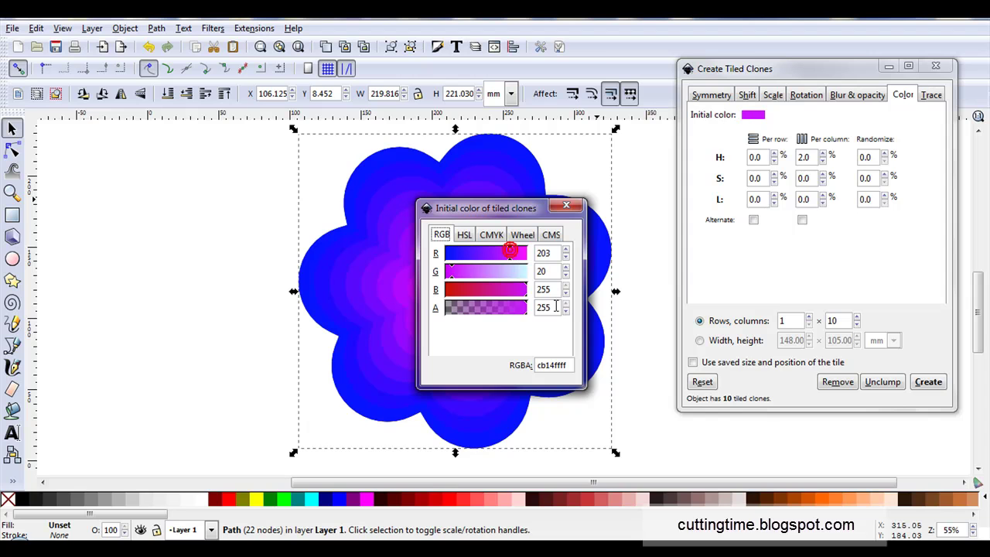
left_click(448, 289)
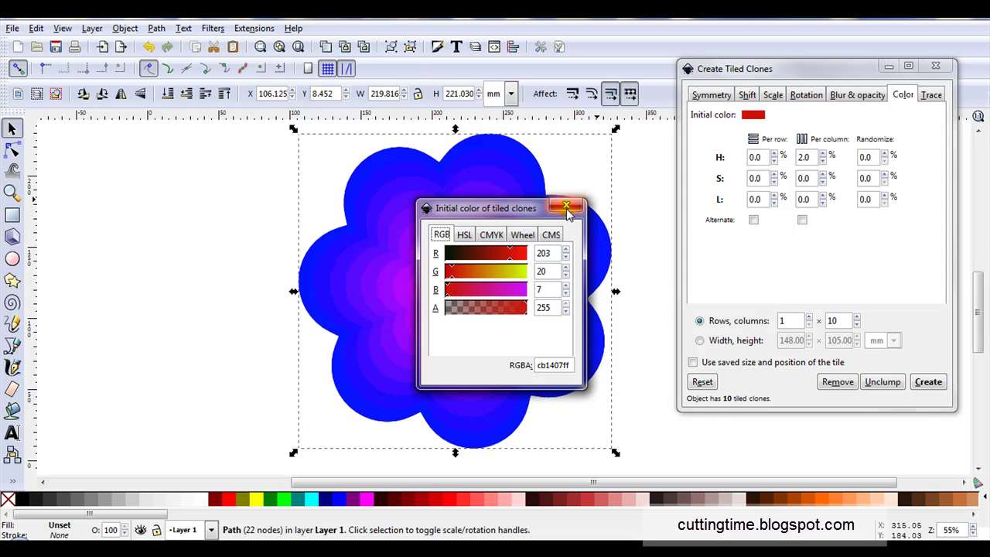
left_click(566, 205)
left_click(929, 382)
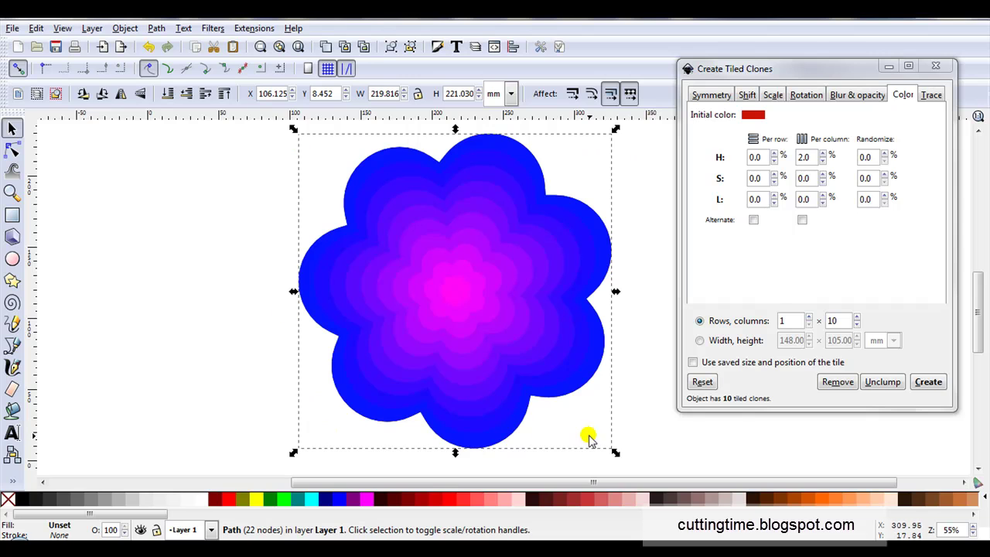
left_click(932, 385)
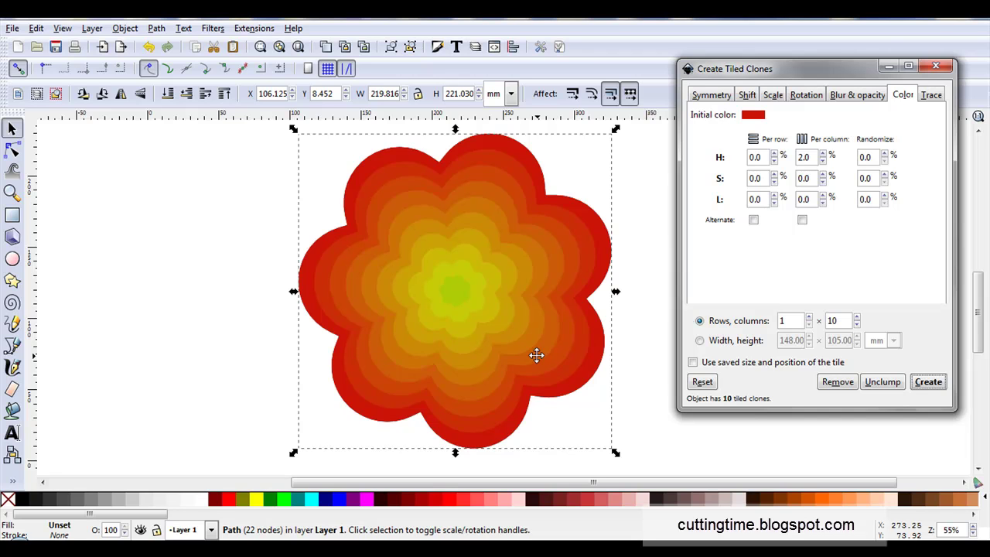
Set the per-column hue step to 10% and create the clones.
double_click(802, 157)
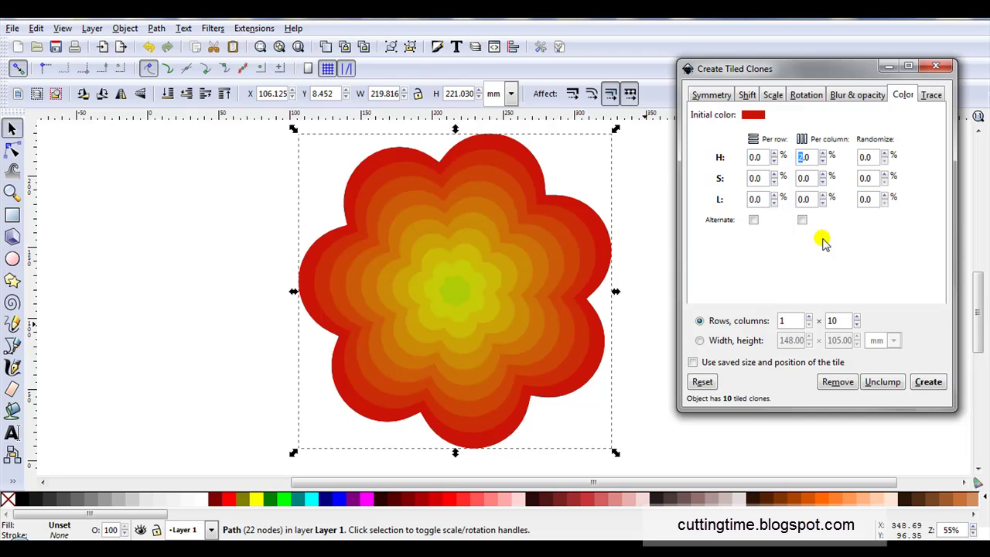
type("10")
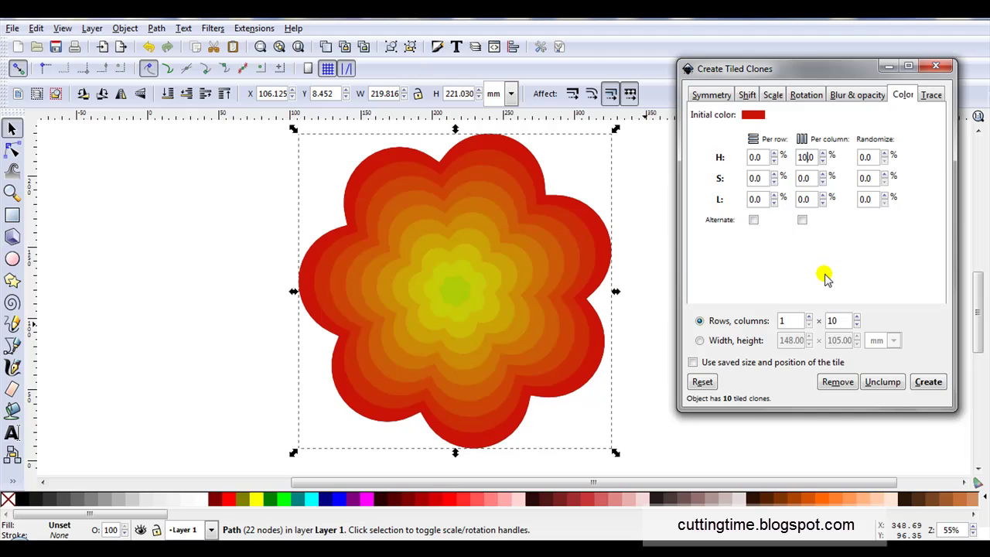
left_click(930, 385)
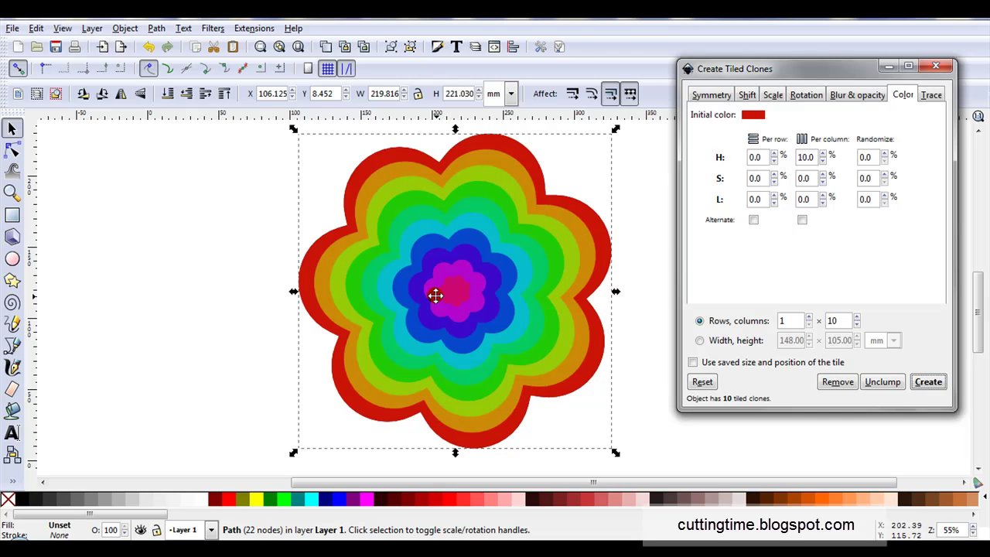
Change the hue step to 50% and recreate the clones as alternating red and cyan rings.
left_click(807, 157)
key("Delete")
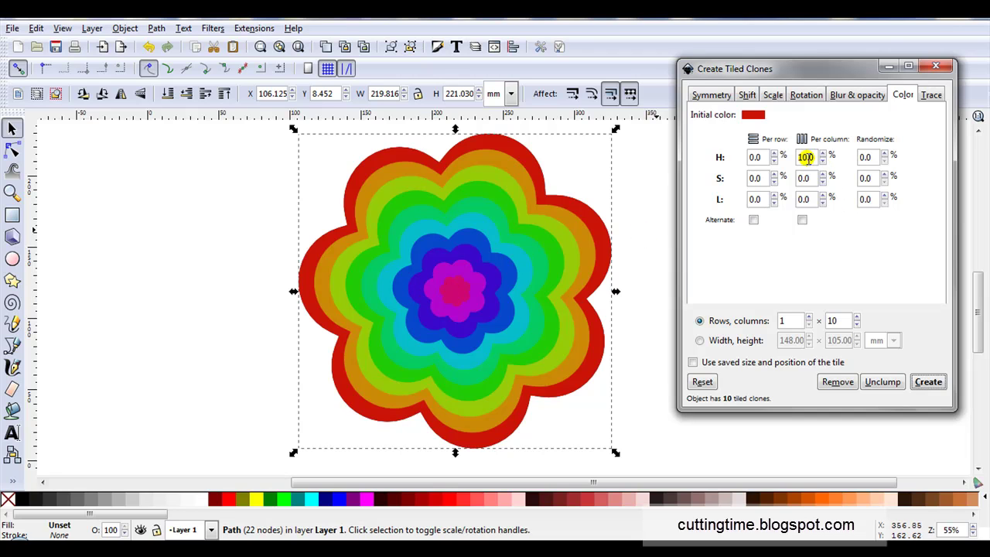
key("BackSpace")
type("50.")
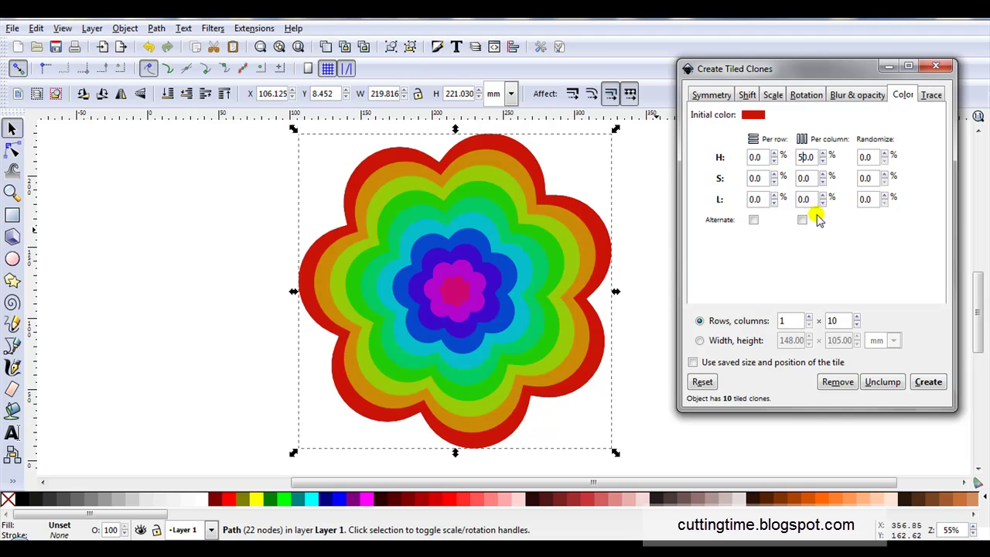
left_click(927, 382)
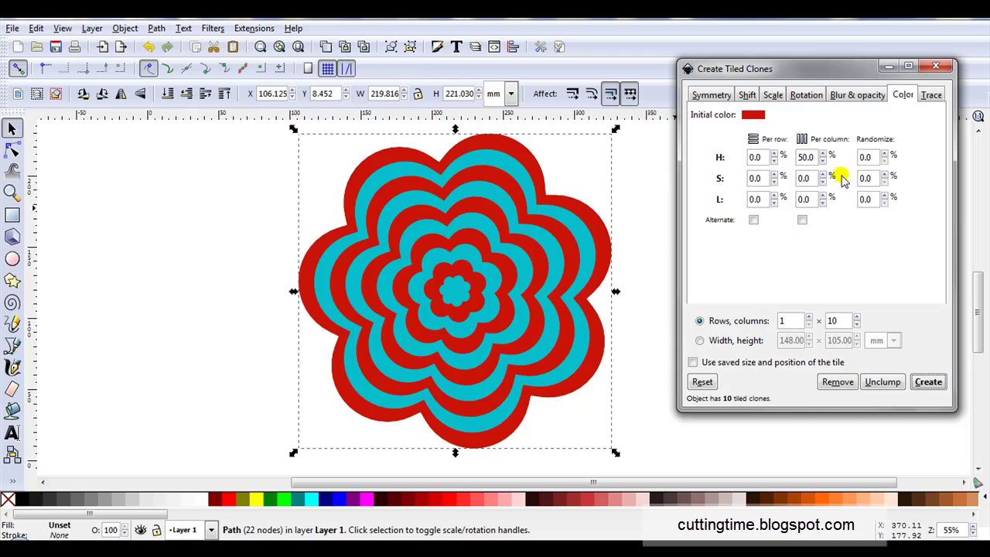
Restore the per-column hue step to 10% and recreate the rainbow clones.
left_click(799, 157)
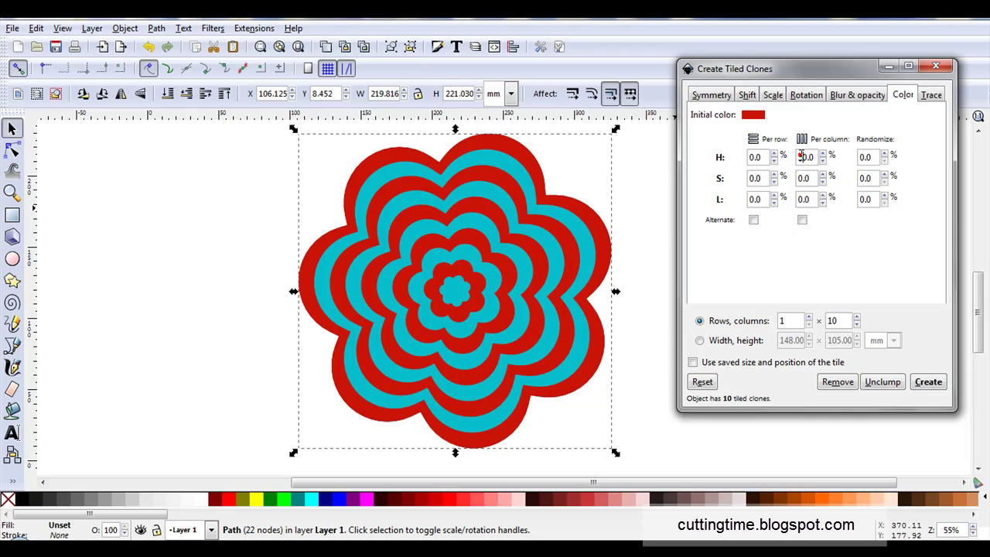
key("BackSpace")
type("10")
left_click(917, 381)
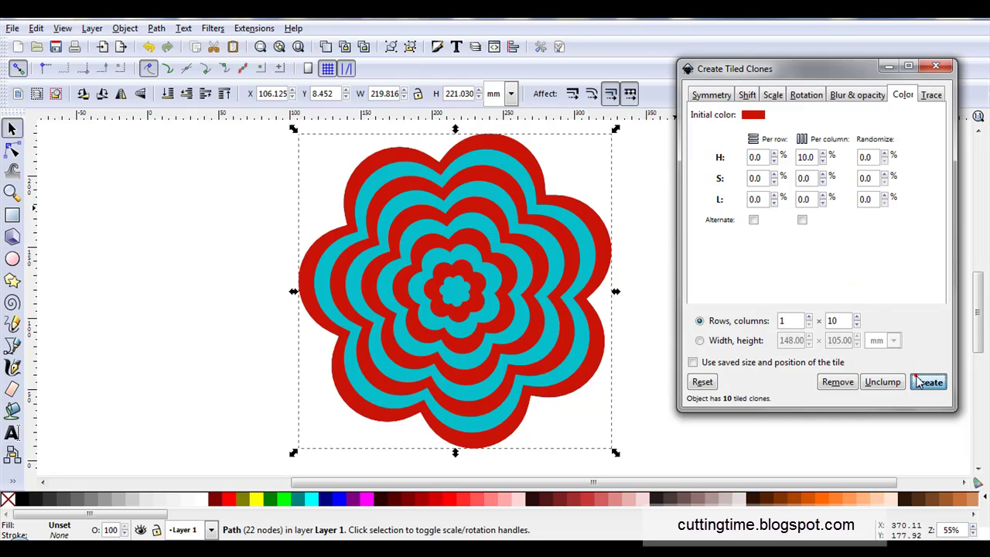
Change the initial colour to blue (R 14, B 209) and regenerate the rainbow clones.
left_click(754, 120)
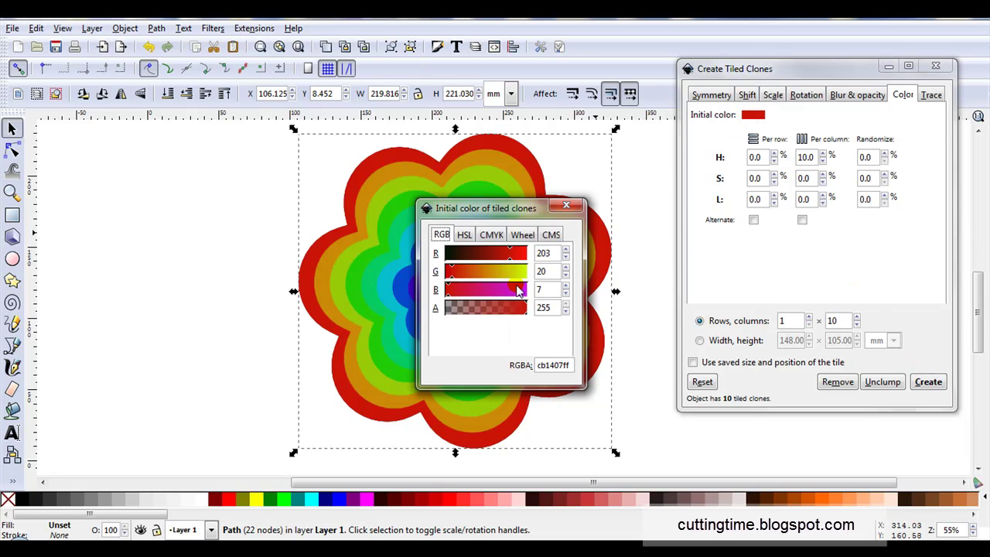
left_click_drag(522, 285, 512, 288)
left_click(459, 255)
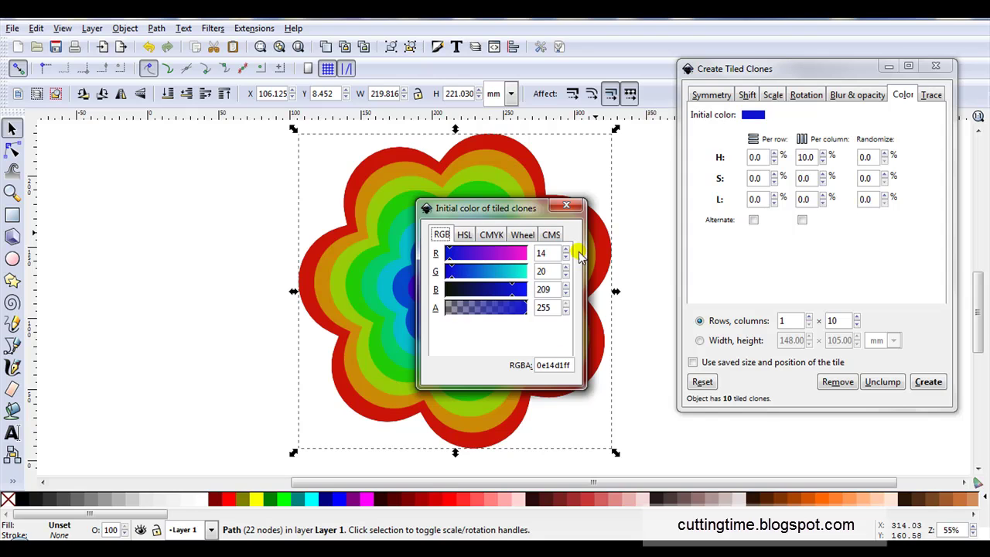
left_click(566, 205)
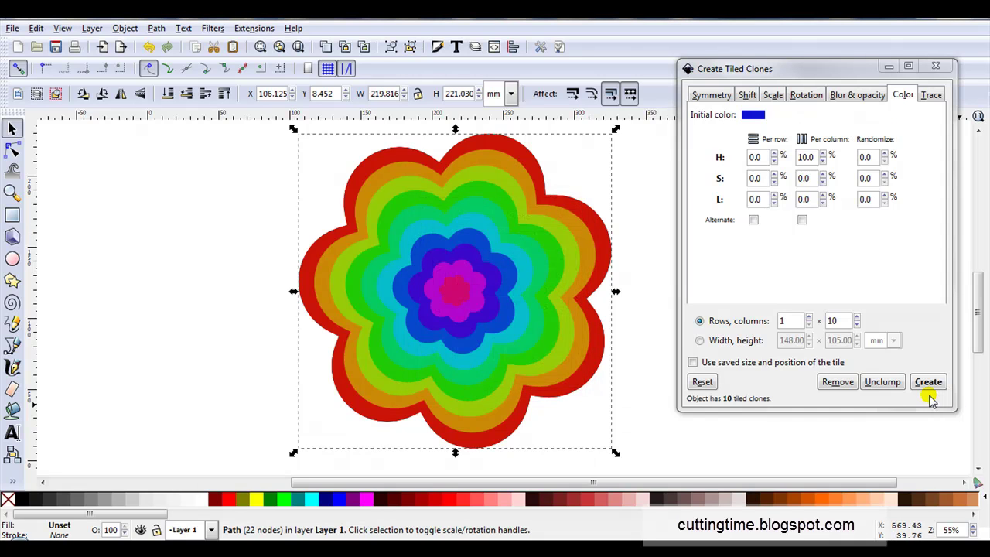
left_click(930, 383)
left_click(931, 382)
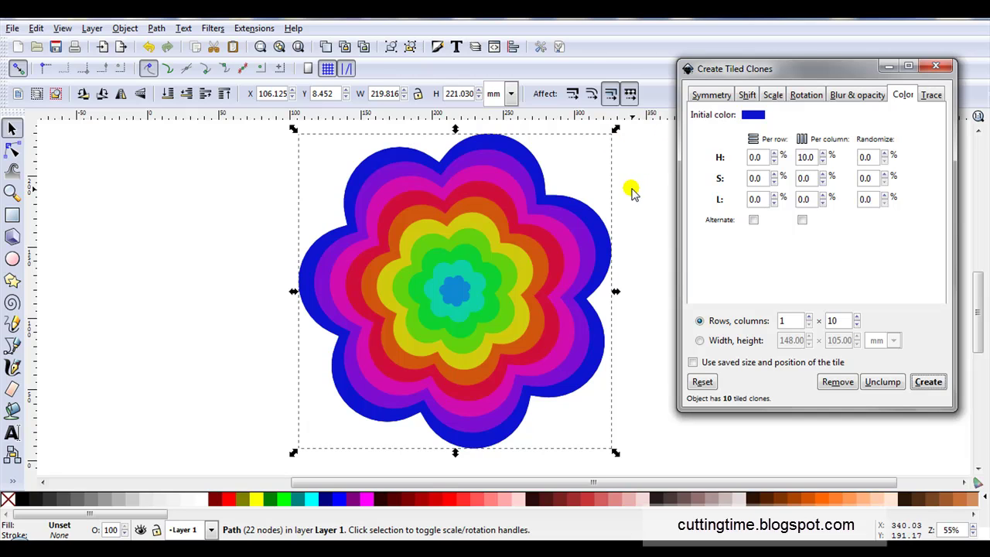
Try a -20% per-column scale, then return to -10% and recreate ten nested rainbow rings.
left_click(771, 96)
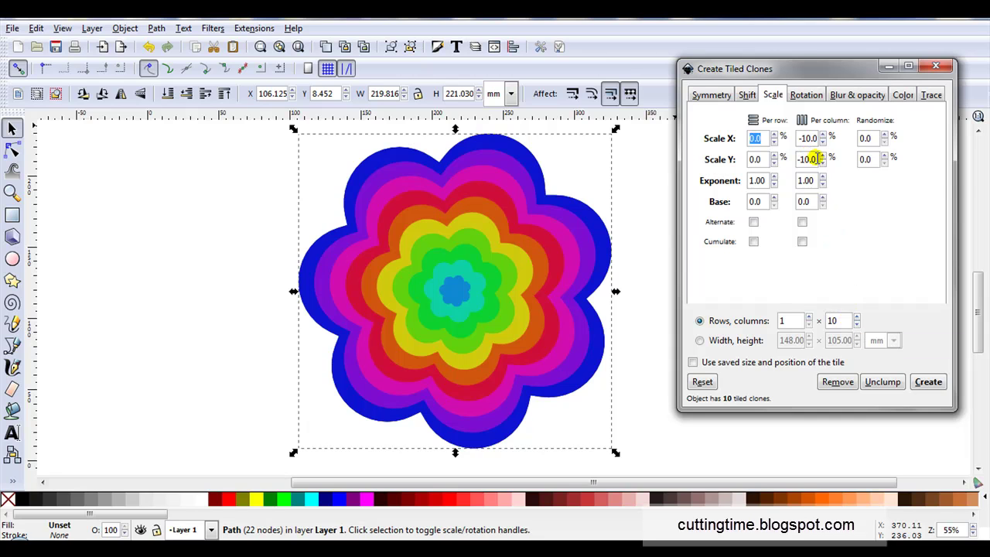
left_click(804, 137)
left_click(927, 382)
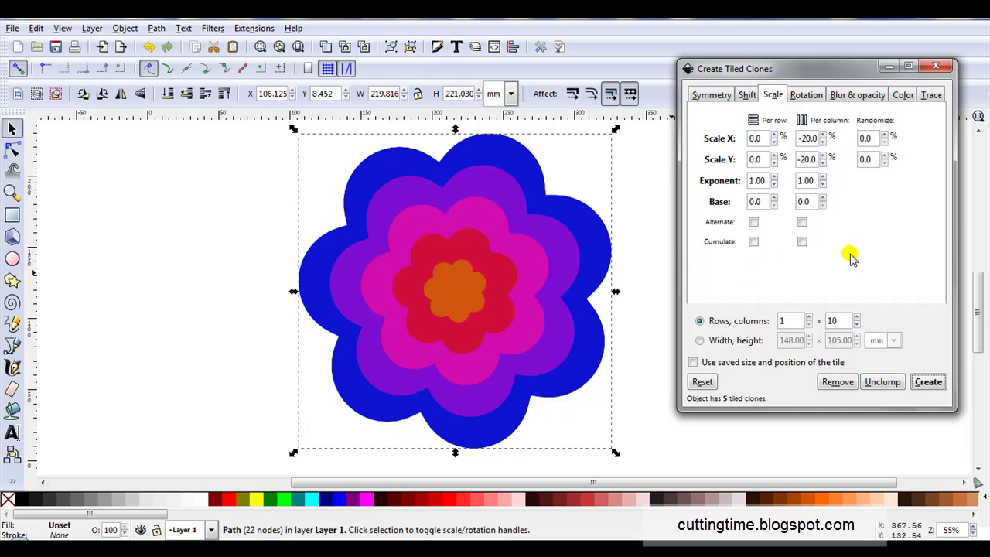
left_click(846, 320)
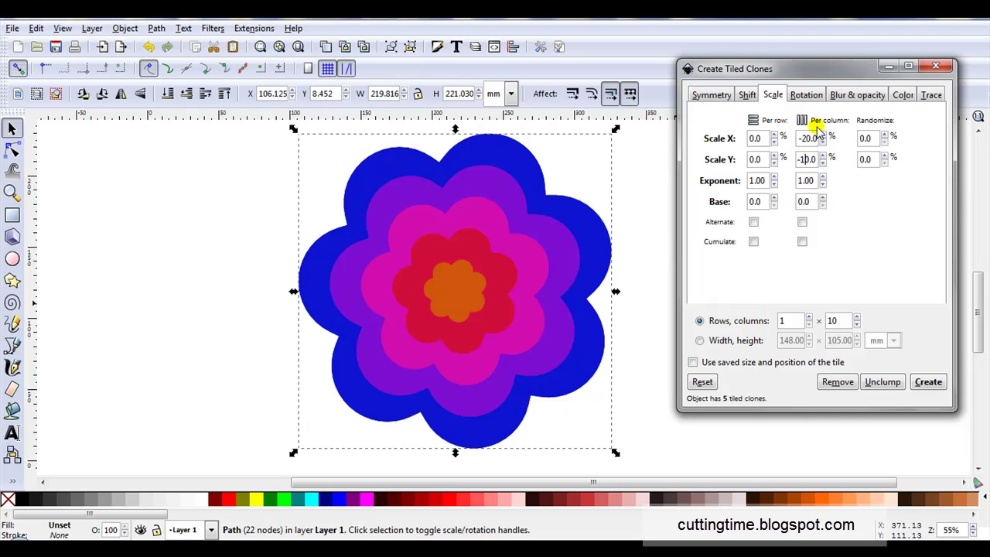
left_click(932, 381)
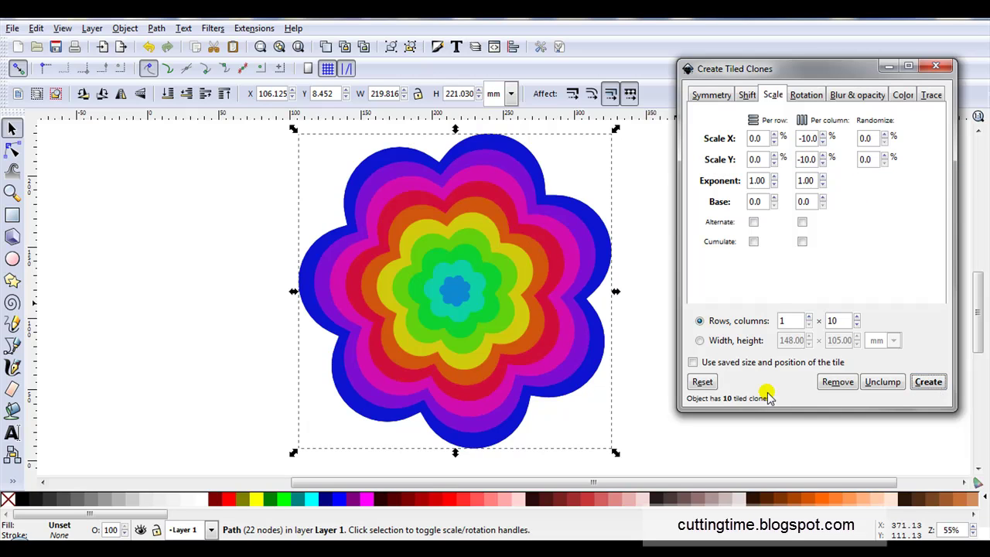
scroll(509, 294, "down", 1)
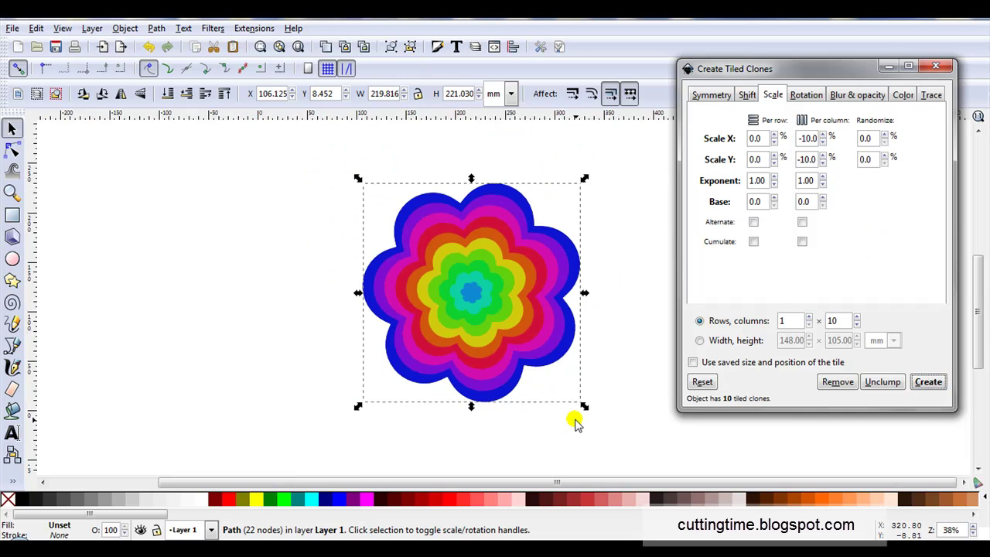
Drag the outer blue clone to the right to expose the black original flower.
left_click(489, 386)
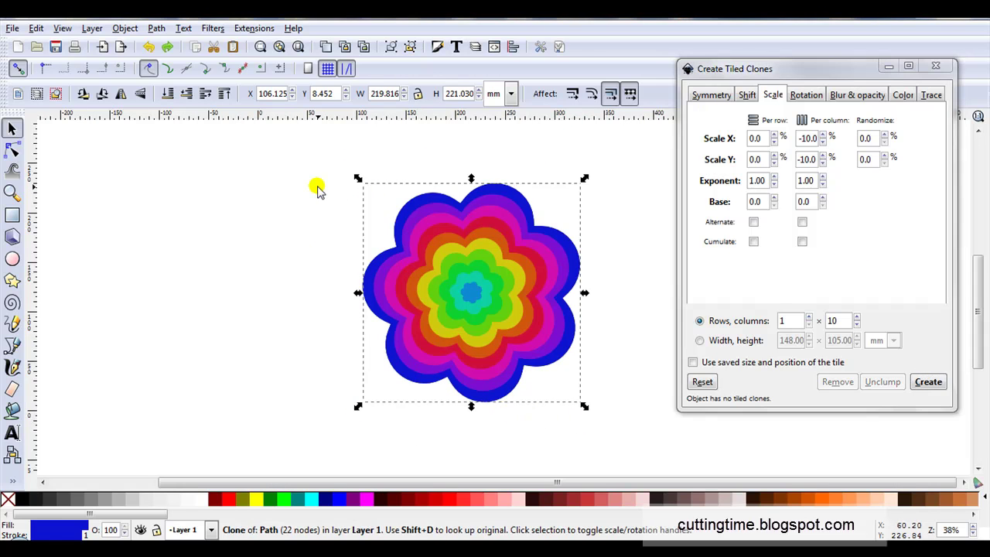
key("shift+d")
scroll(431, 210, "up", 2)
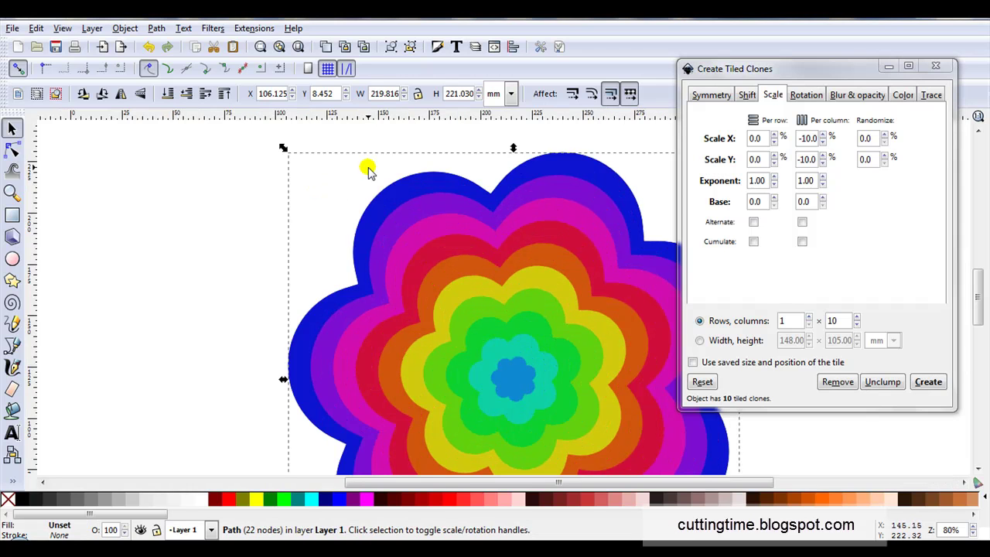
left_click_drag(396, 186, 506, 194)
Select the black original flower path behind the rainbow rings using Shift+D.
key("shift+d")
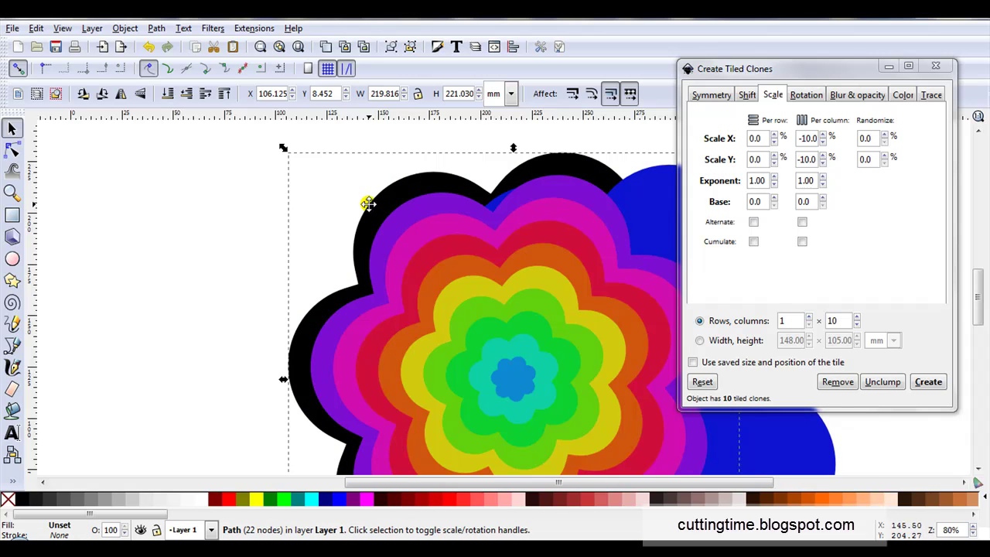
scroll(369, 204, "down", 1)
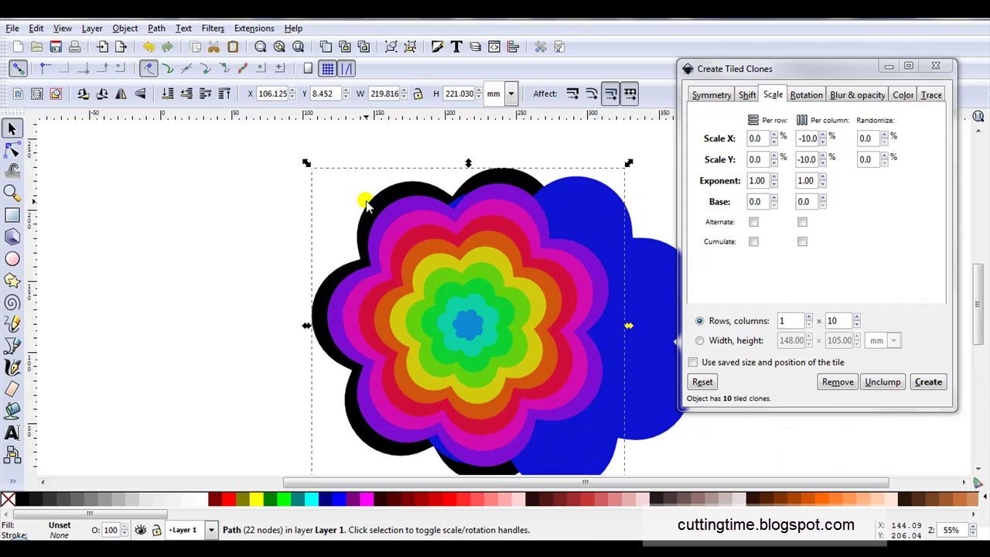
scroll(368, 204, "down", 1)
left_click(566, 246)
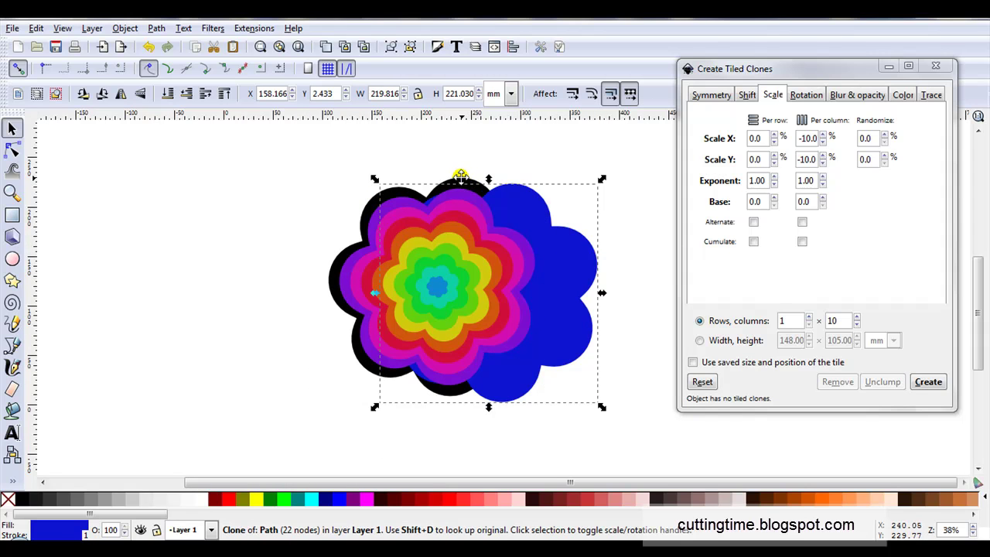
left_click(365, 210)
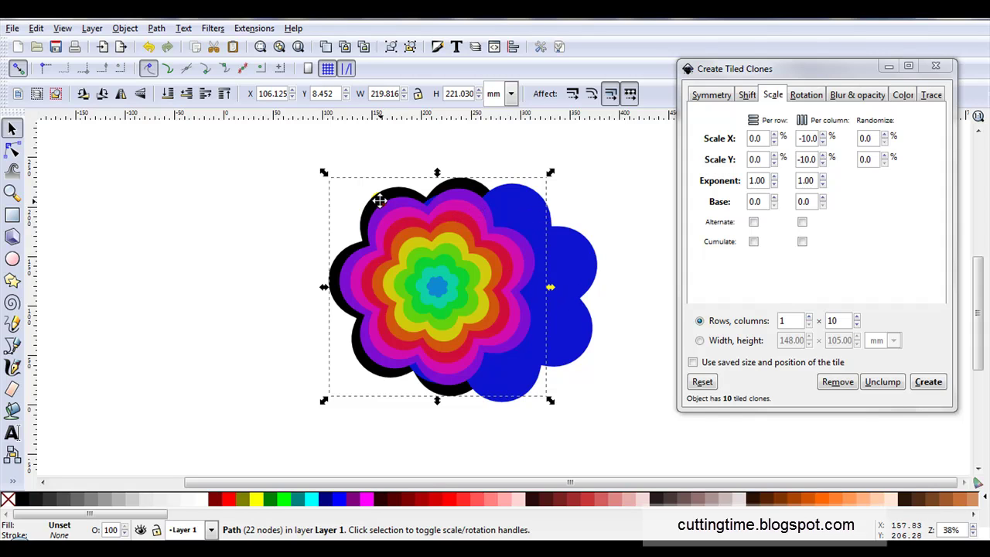
Restore the deleted black original flower and move the blue clone back behind the rainbow flower.
key("Delete")
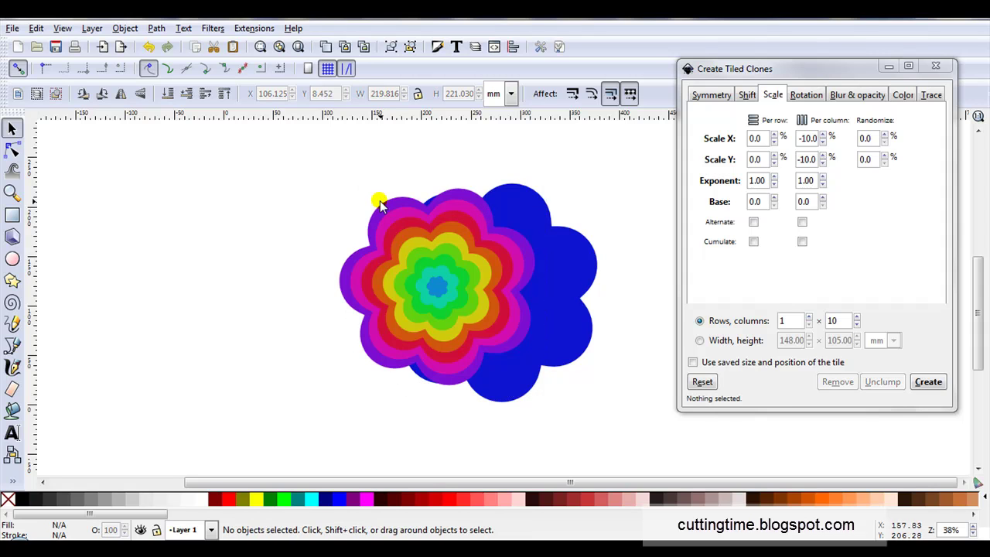
left_click(148, 47)
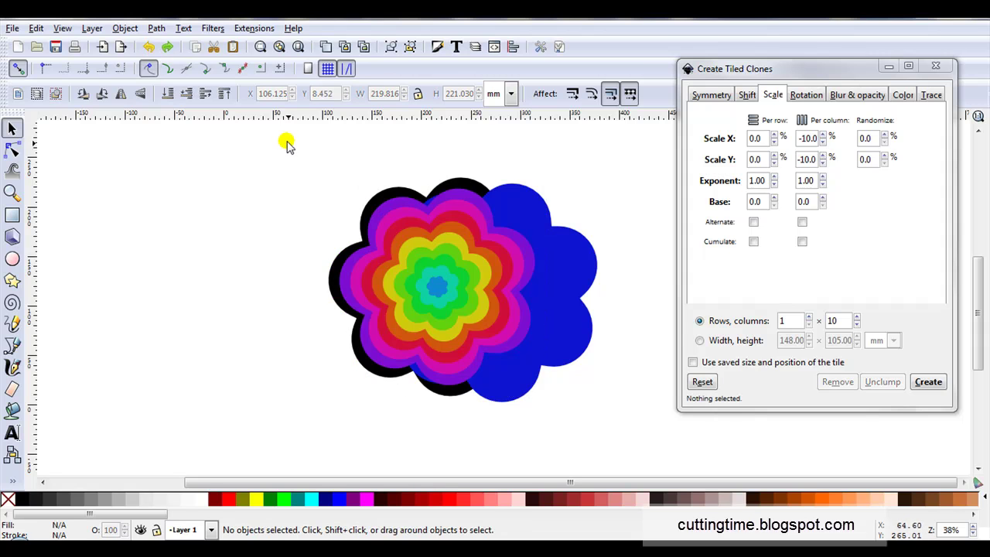
left_click_drag(557, 221, 504, 216)
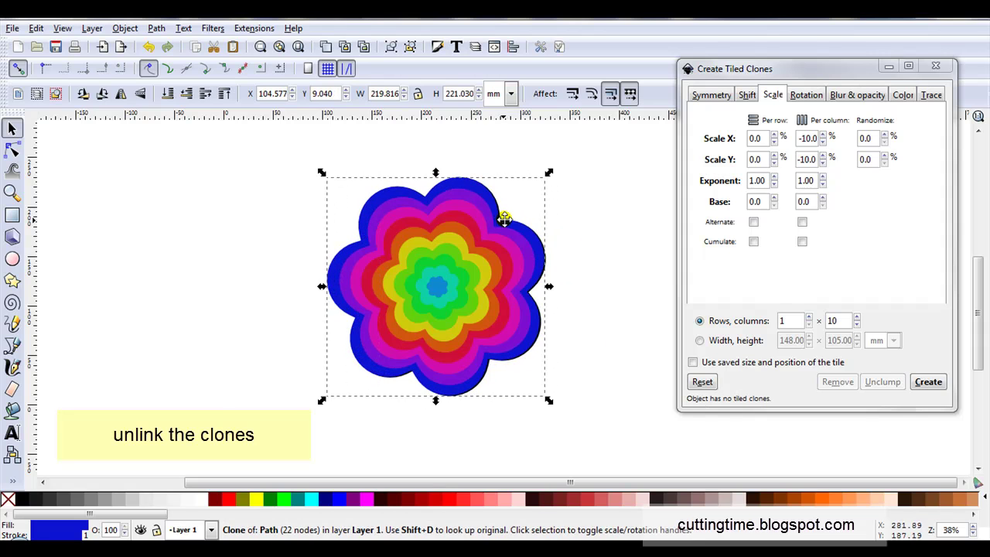
Select the whole flower with all its clones and unlink the clones into standalone paths.
left_click(275, 172)
left_click_drag(258, 141, 602, 448)
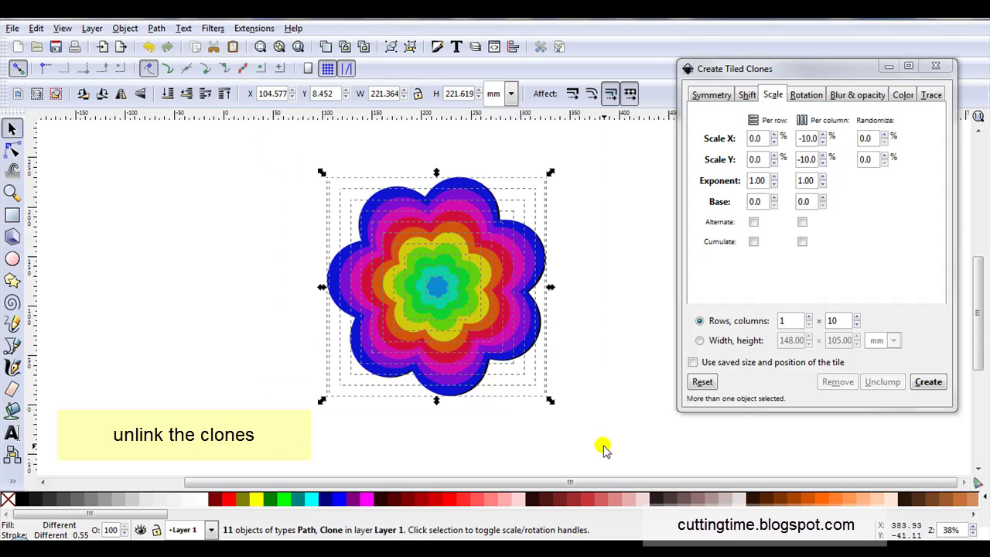
left_click(365, 48)
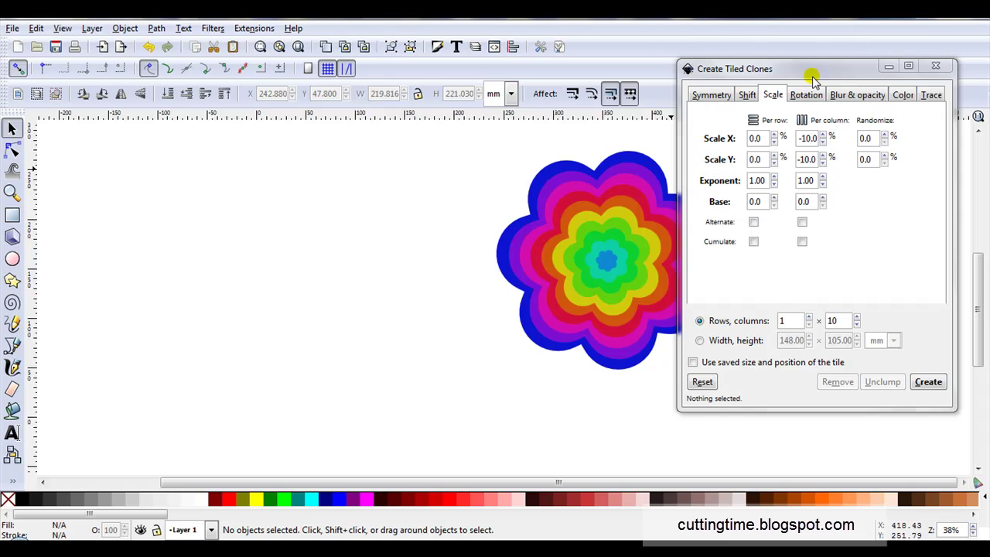
Draw an ellipse left of the flower and fill it with rainbow tiled clones.
left_click(11, 258)
left_click_drag(170, 250, 343, 366)
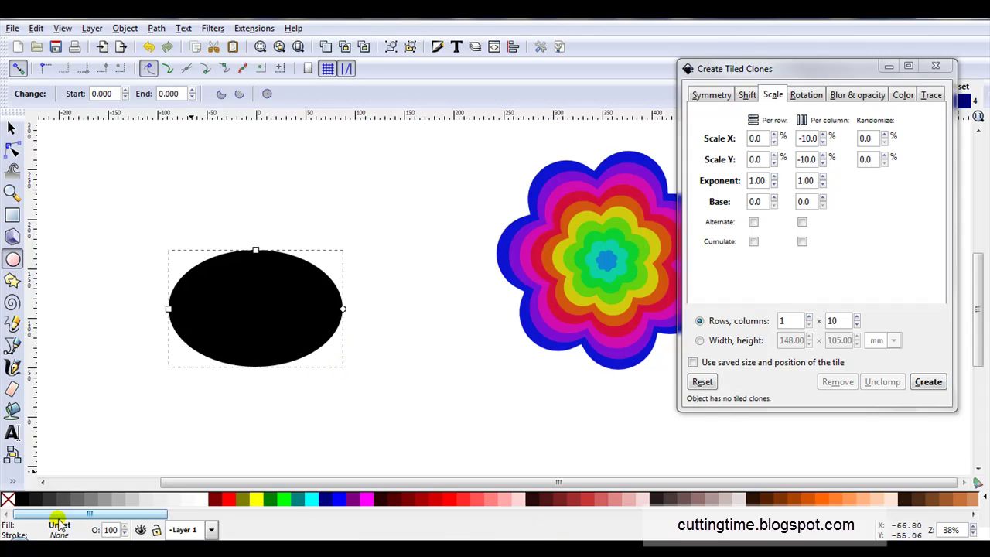
left_click(923, 387)
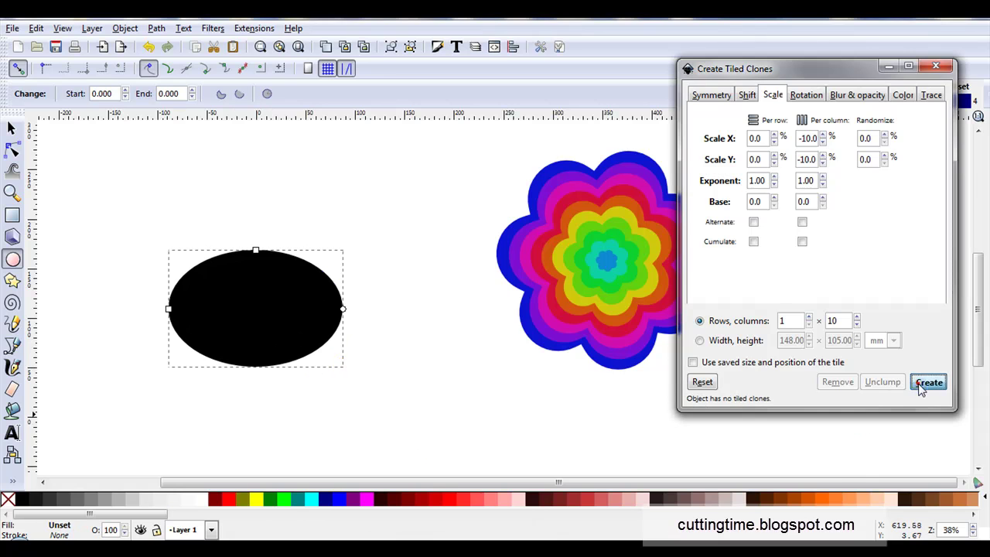
Draw a 7-point star between the ellipse and flower and create its rainbow tiled clones.
left_click(12, 281)
left_click_drag(413, 206, 458, 292)
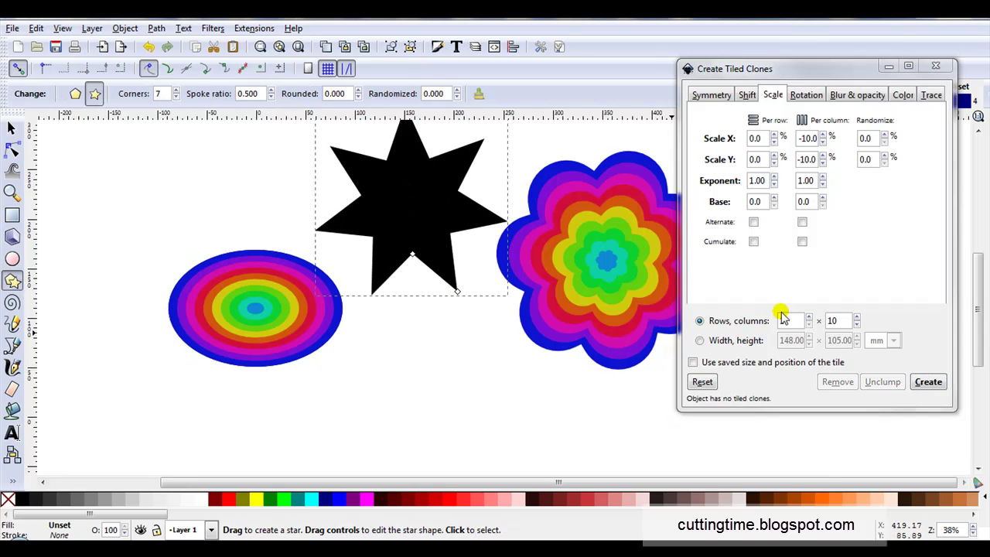
left_click(920, 387)
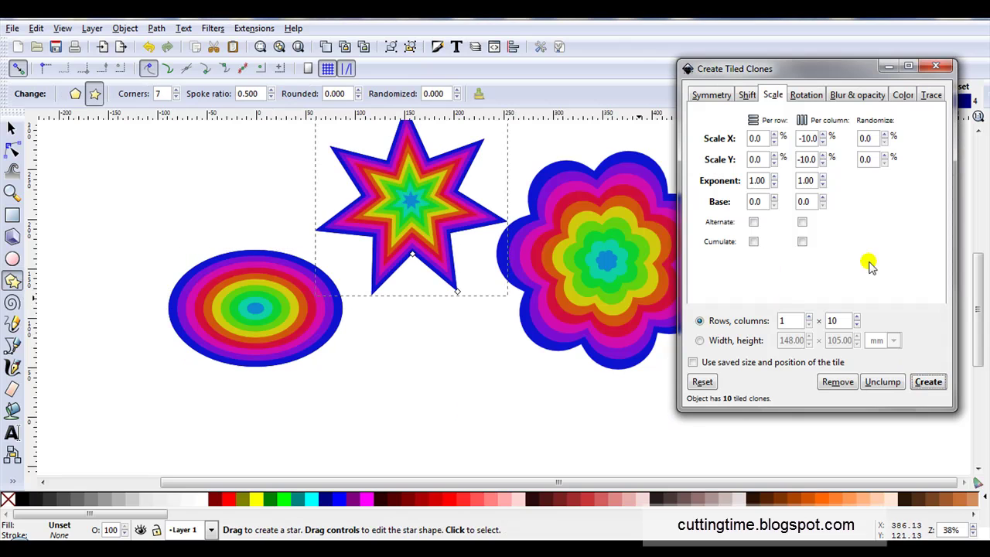
left_click(556, 380)
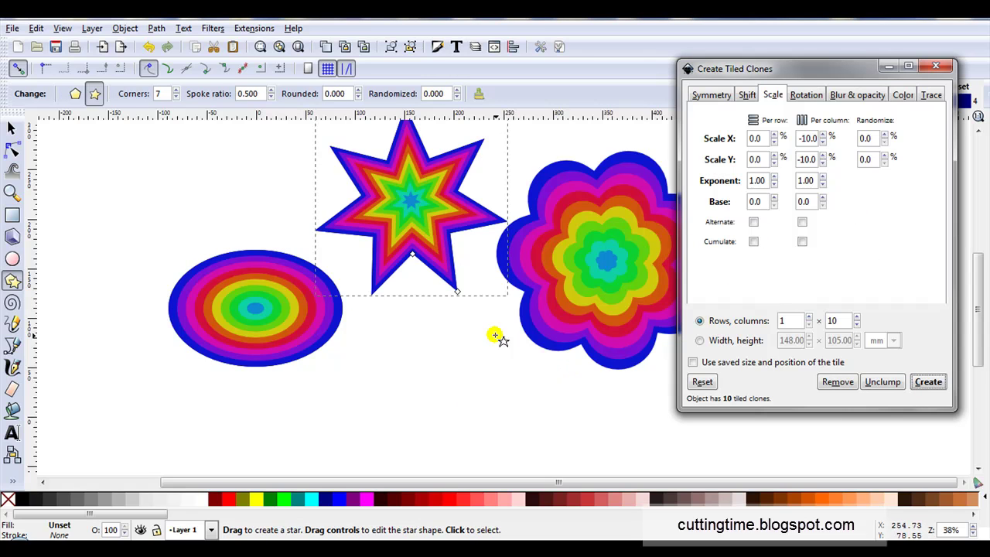
left_click(12, 128)
scroll(249, 250, "down", 1)
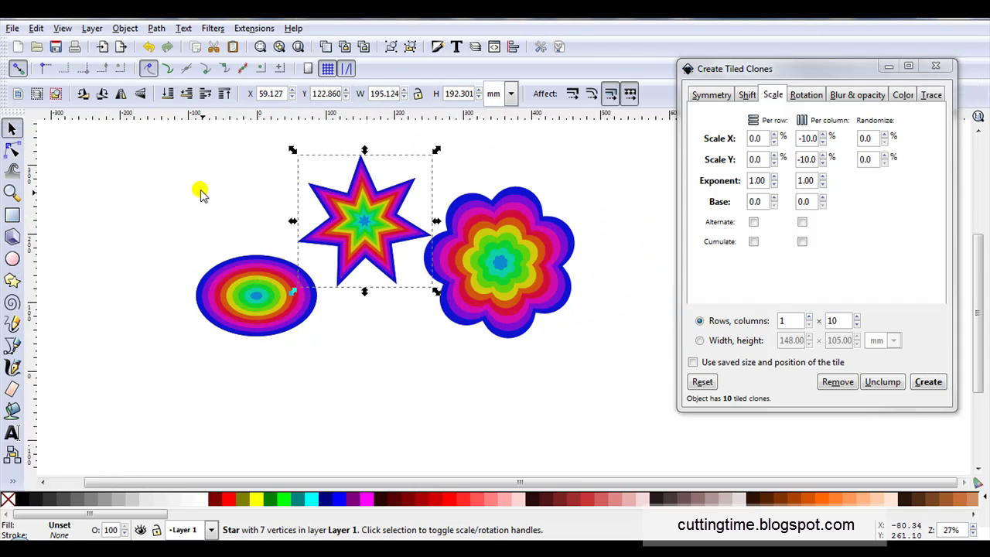
Delete the three rainbow shapes and draw a black circle, nudged slightly upward.
left_click_drag(179, 149, 623, 406)
key("Delete")
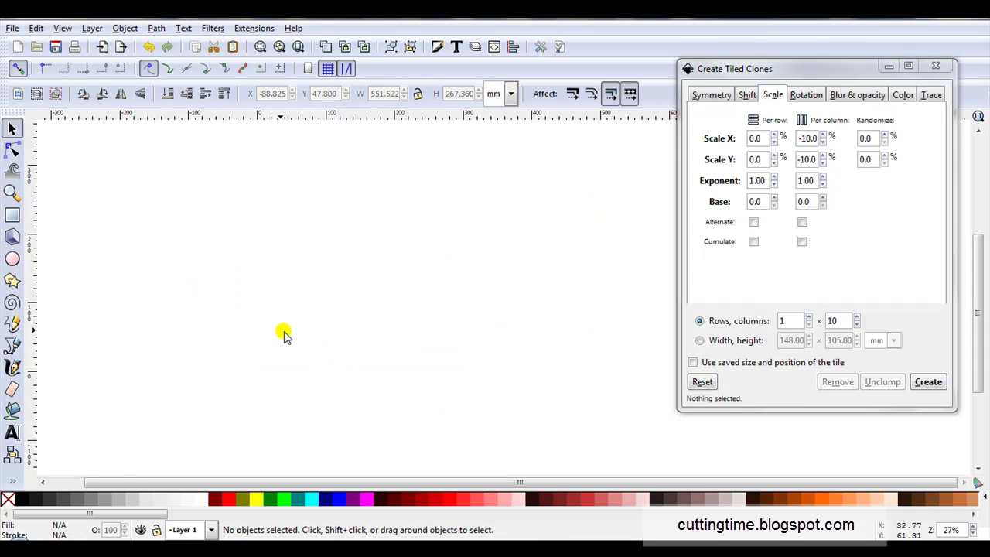
left_click(12, 259)
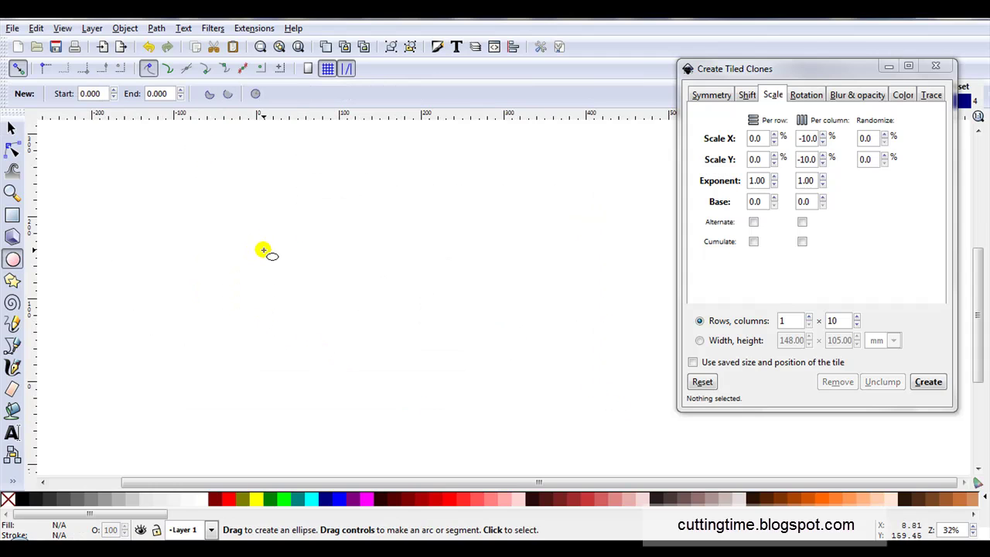
left_click_drag(273, 228, 480, 435)
key("s")
left_click_drag(307, 307, 311, 262)
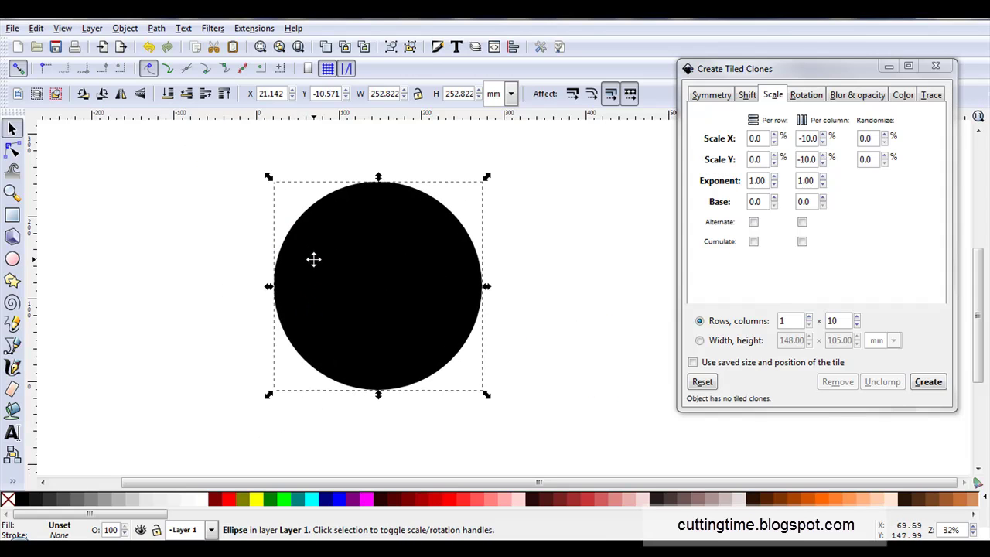
Set the per-column Scale Y to -20% in Tiled Clones and create the circle's clones.
left_click(803, 160)
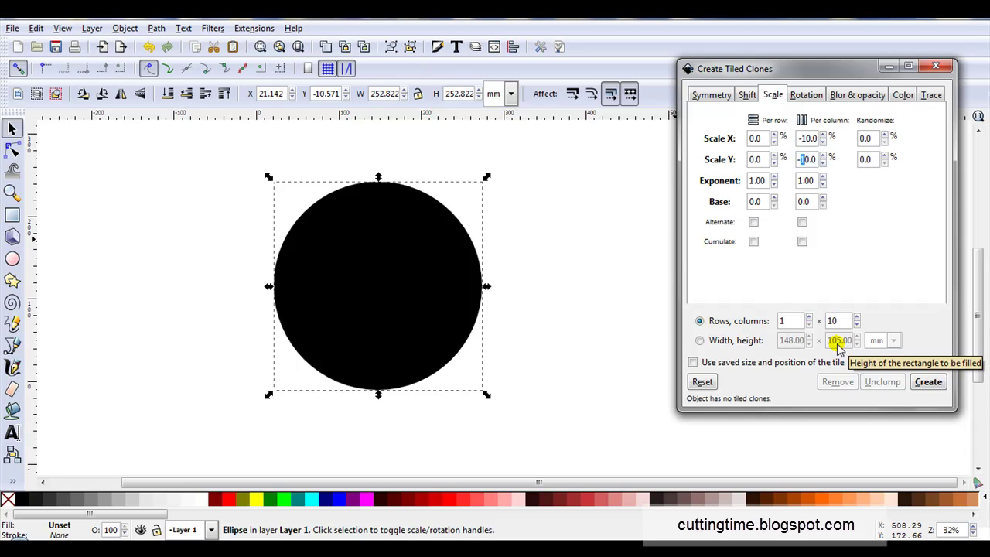
type("2")
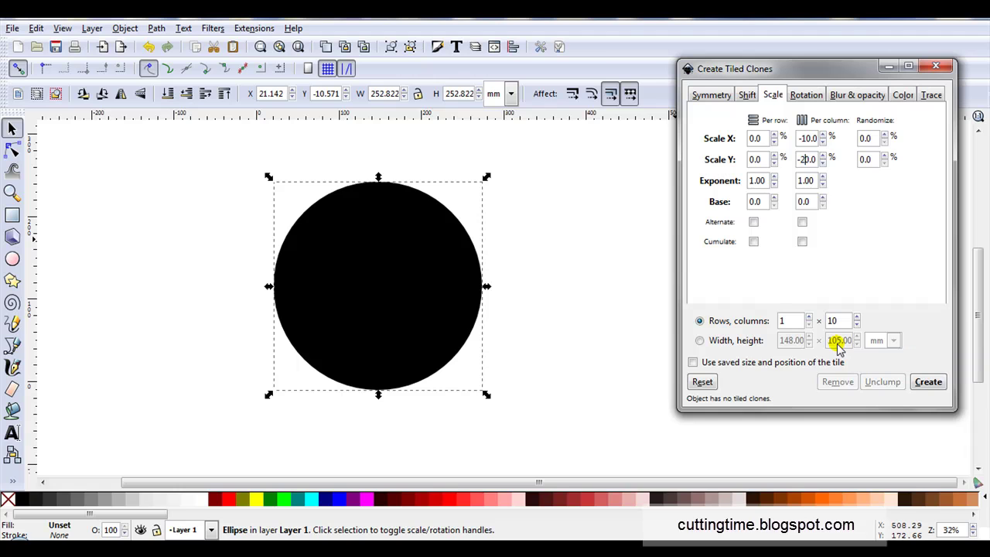
left_click(928, 382)
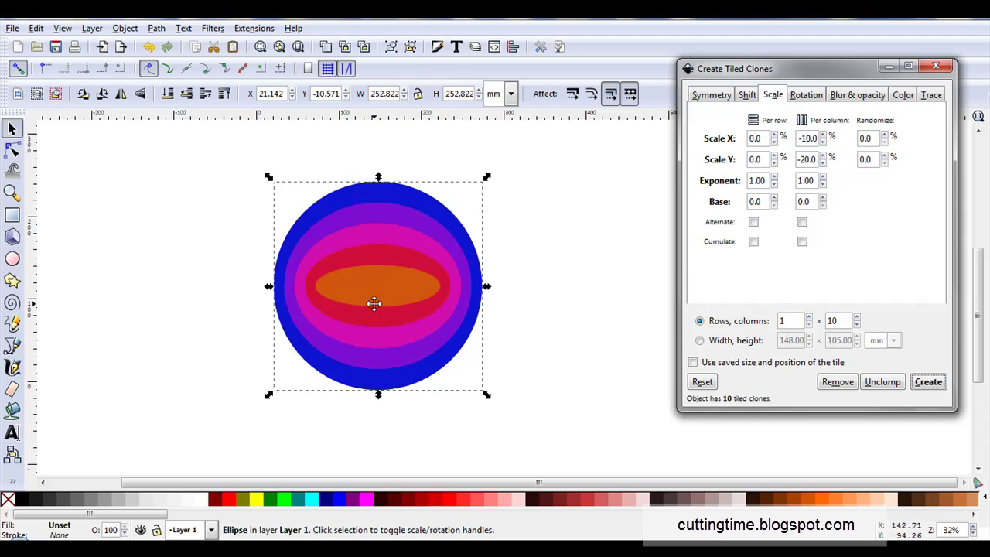
left_click(564, 305)
scroll(564, 305, "down", 1)
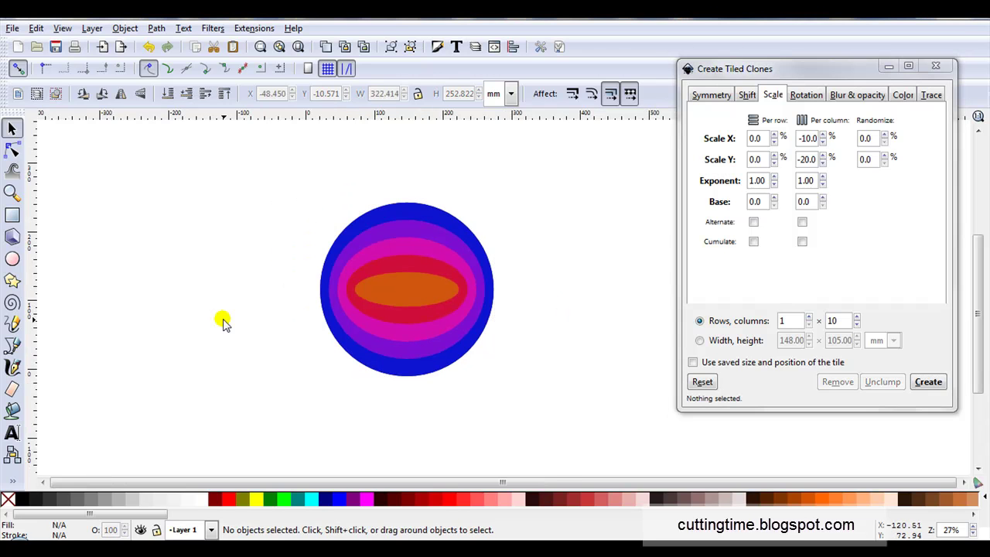